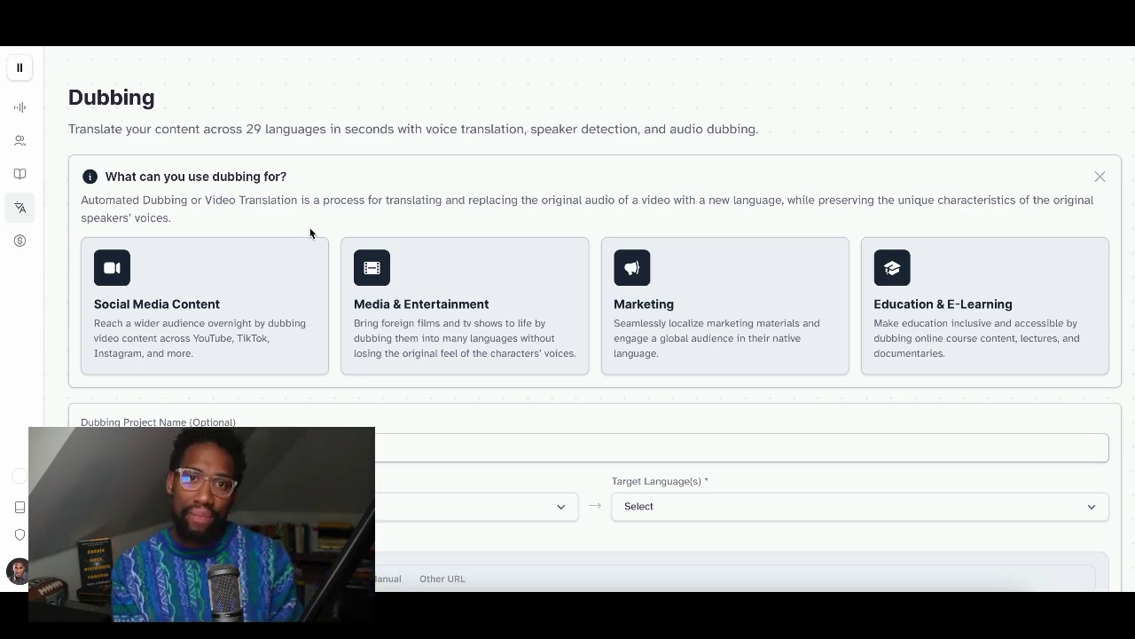
mouse_move(40, 193)
click(50, 176)
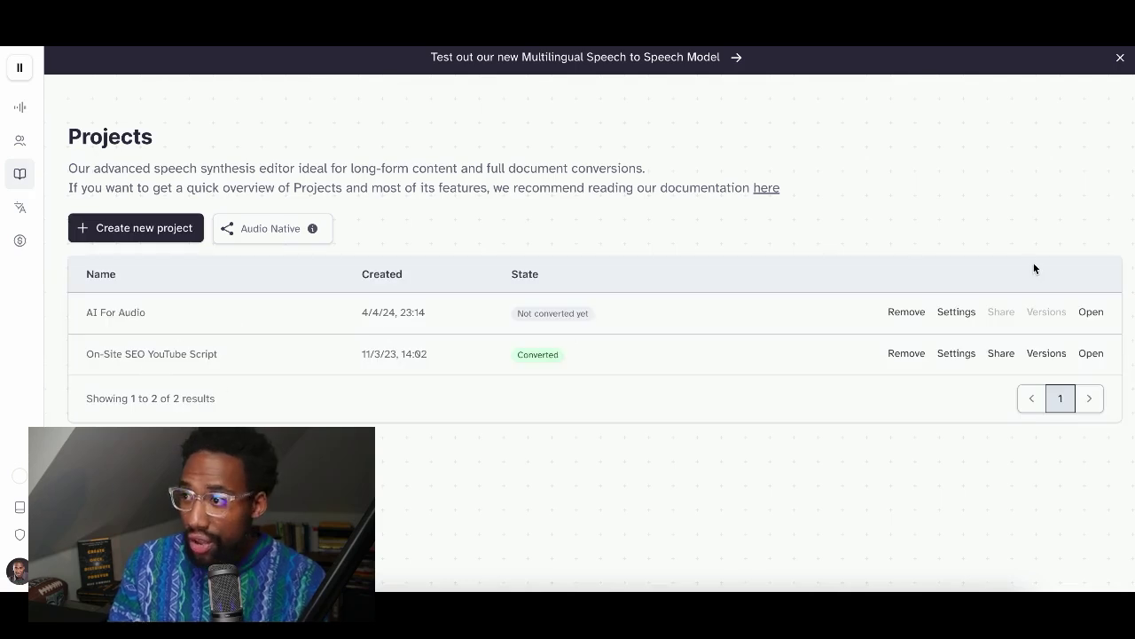
click(957, 315)
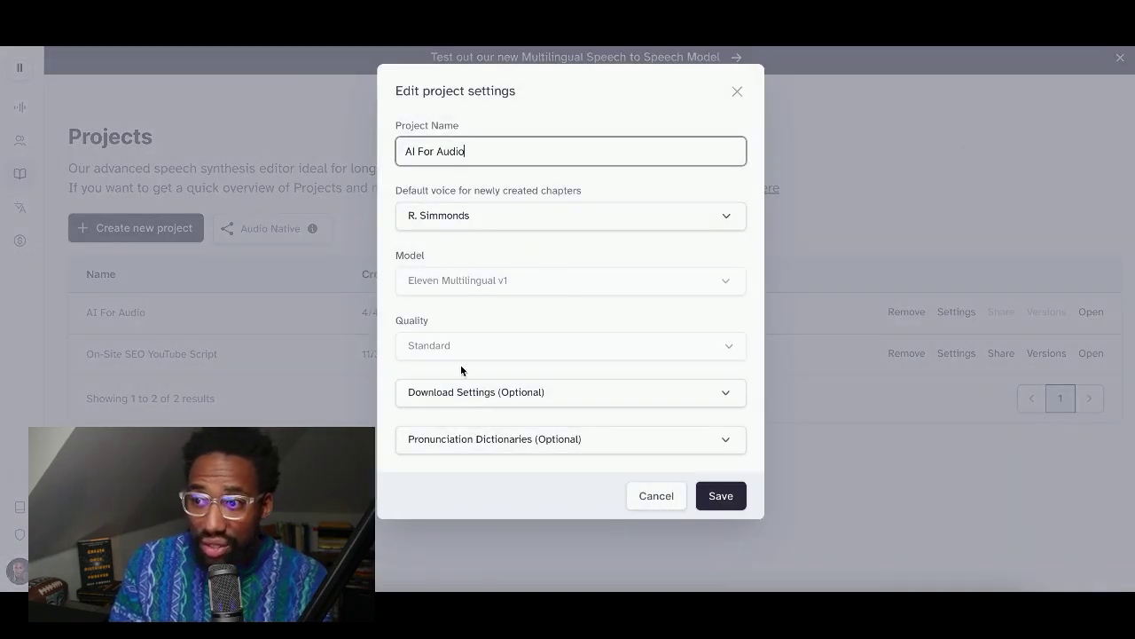
click(706, 395)
click(730, 338)
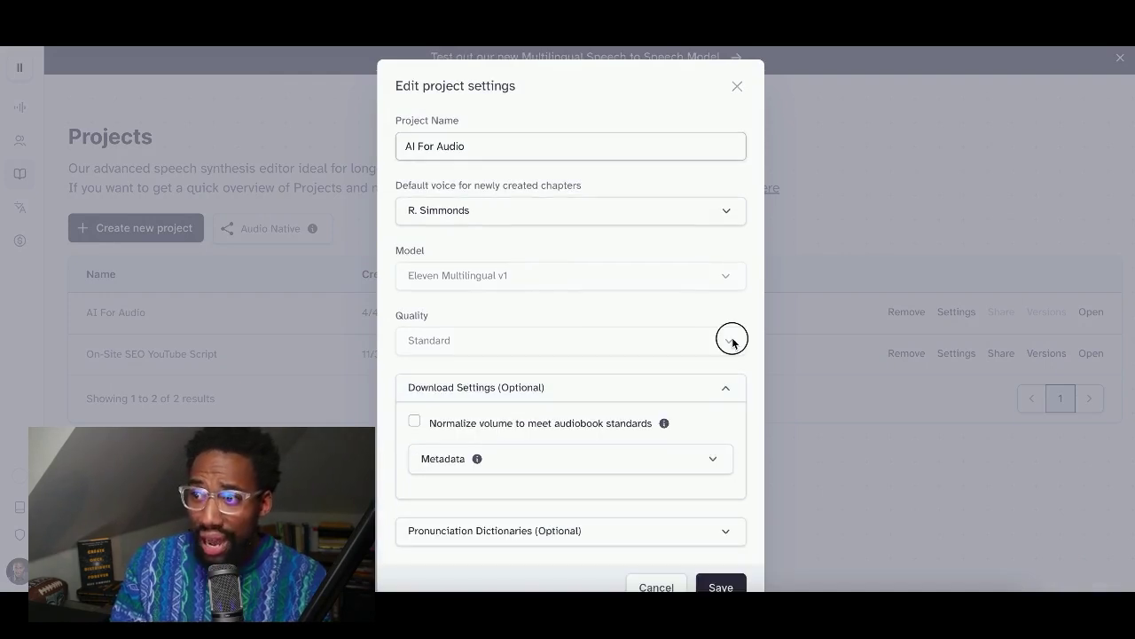
click(737, 86)
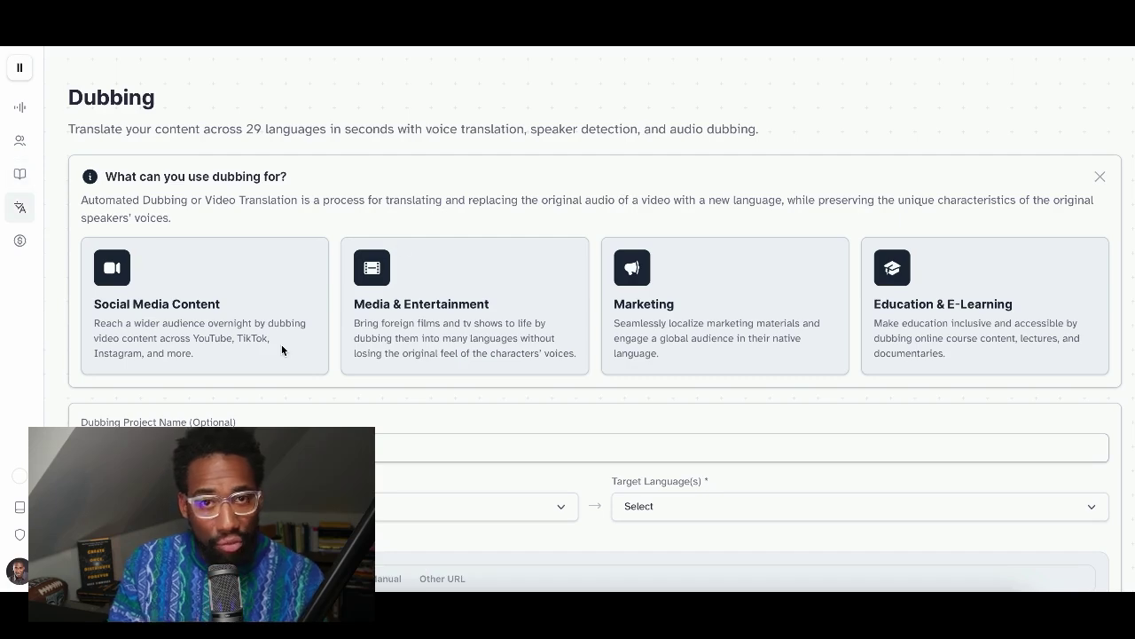
Enter 'Audio AI: Video Breaking Down Eleven Labs & More' as the dubbing project name
scroll(265, 316, down, 2)
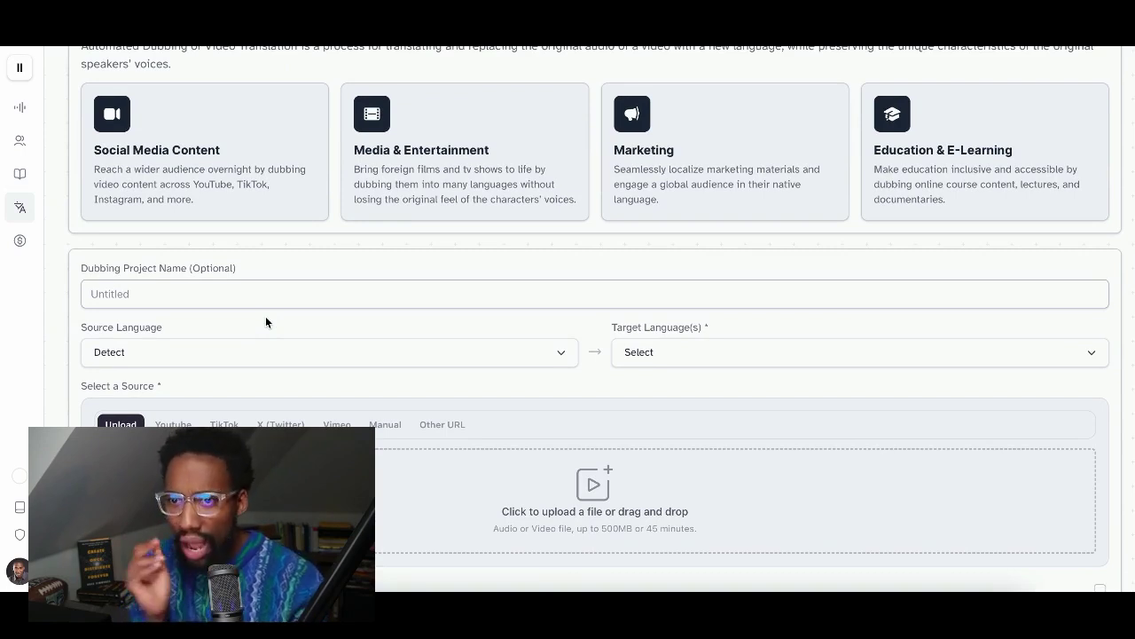
click(228, 289)
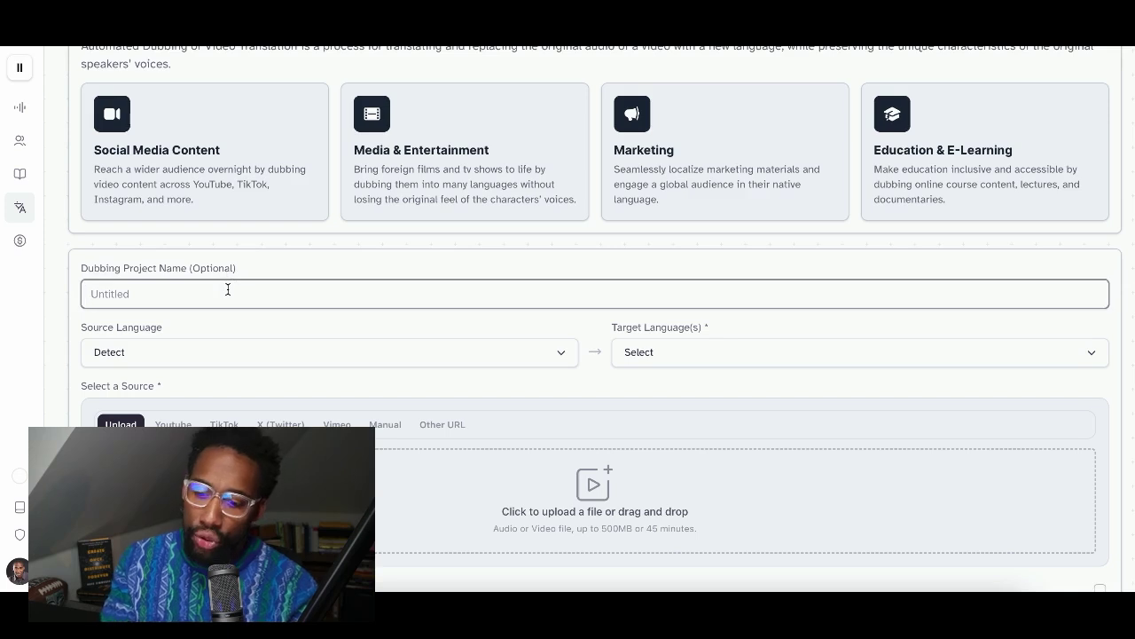
scroll(248, 258, up, 1)
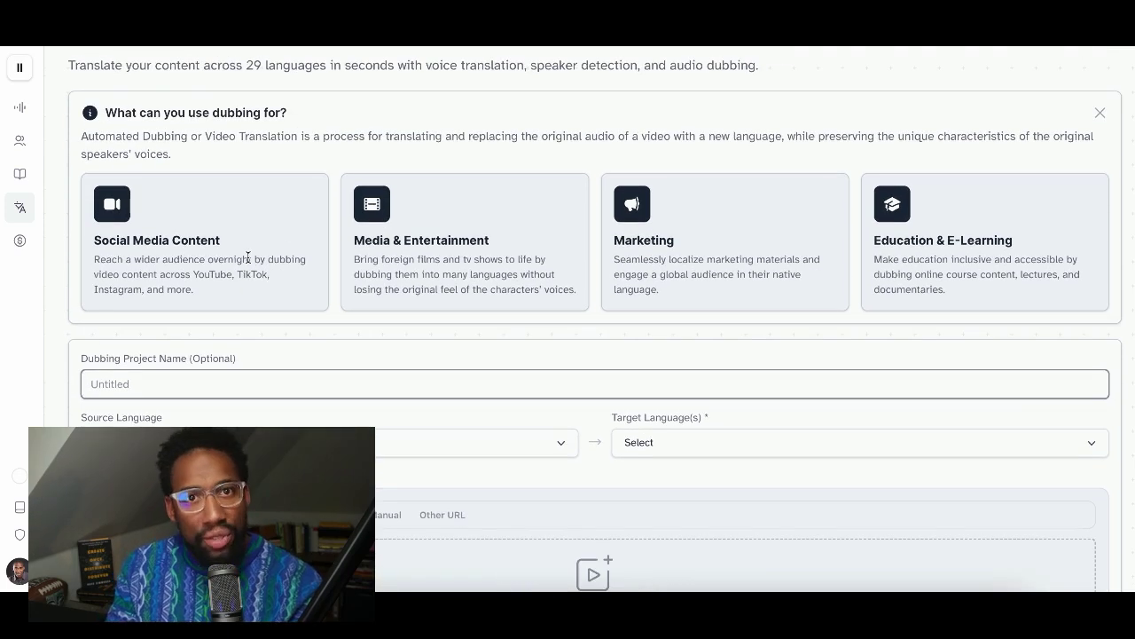
text(Audio AI: )
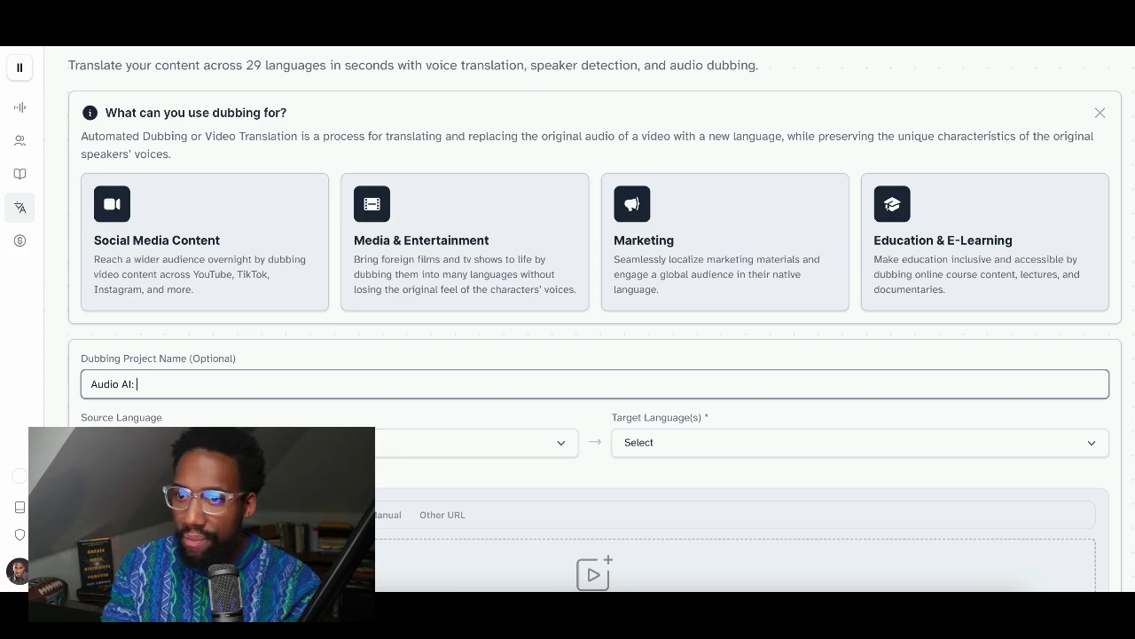
text(Video Breaking)
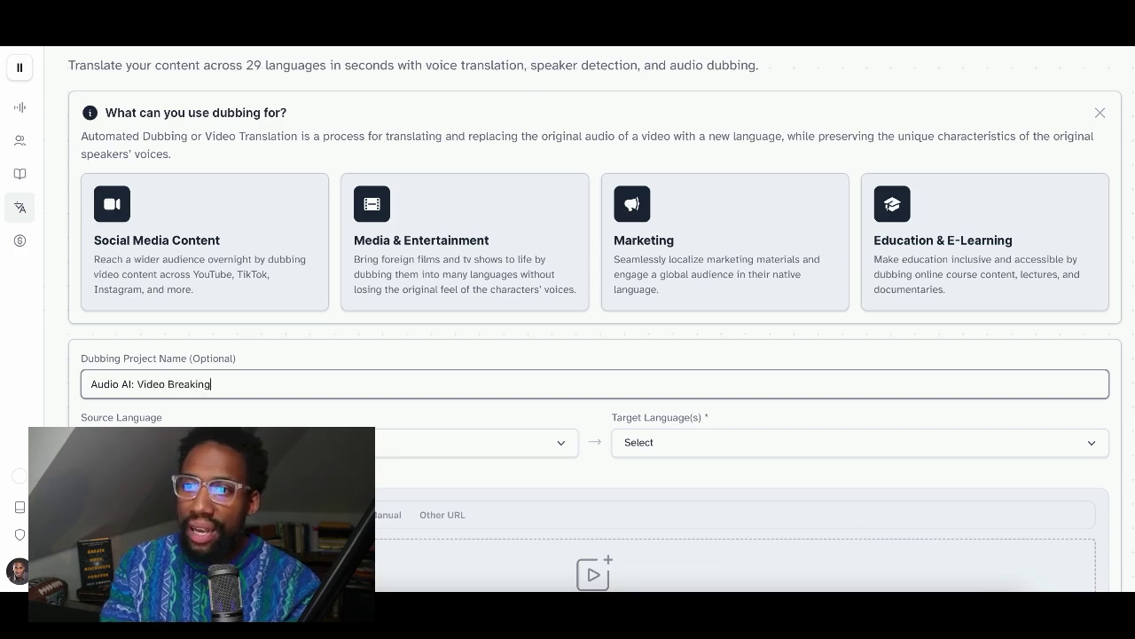
text( Down Eleven Labs )
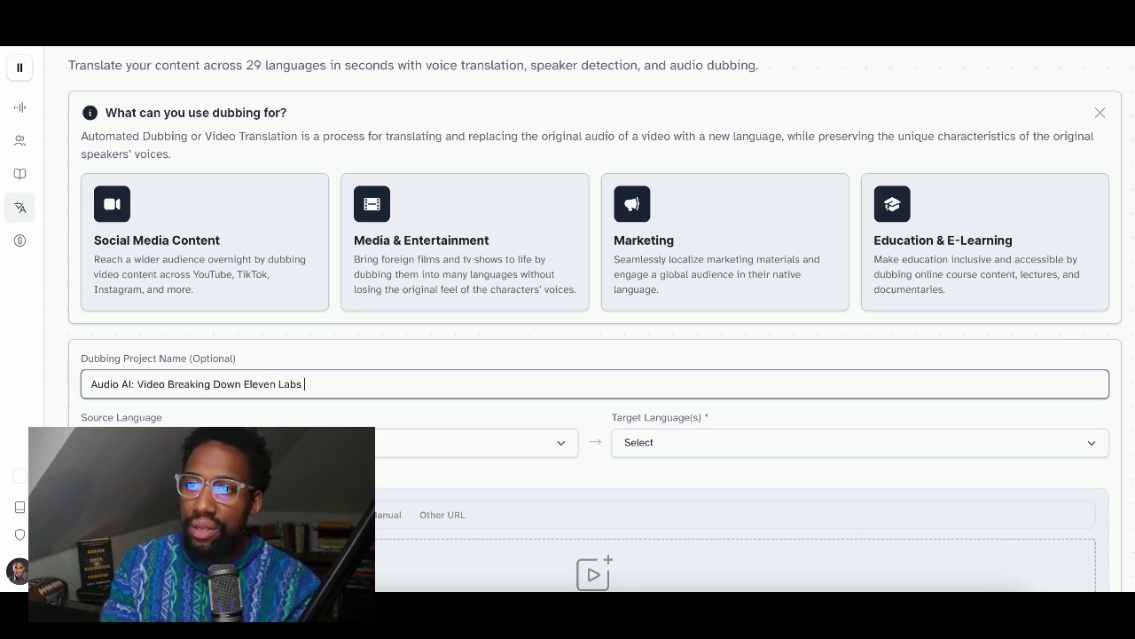
text(& More)
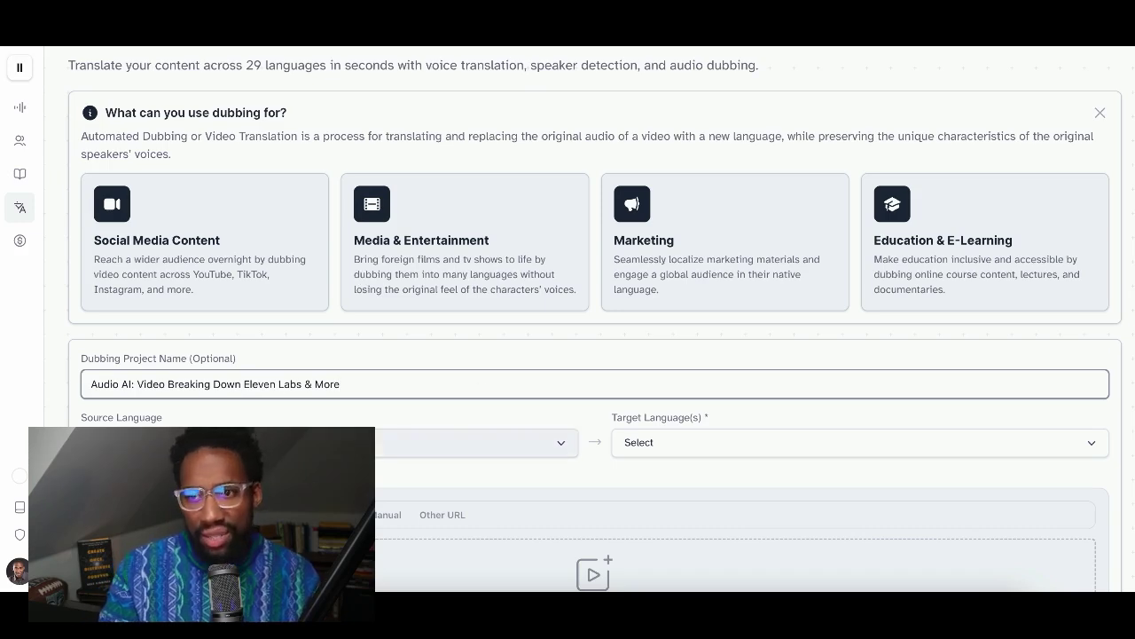
Tick Finnish in the Target Language(s) list, keeping the source language on Detect
scroll(177, 371, down, 1)
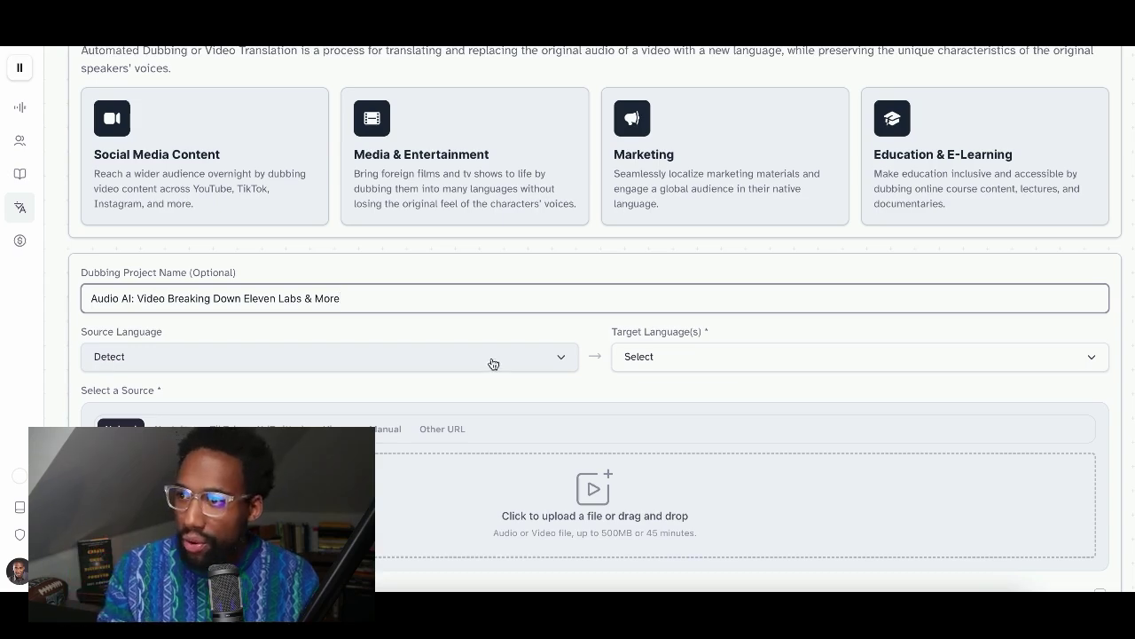
click(731, 361)
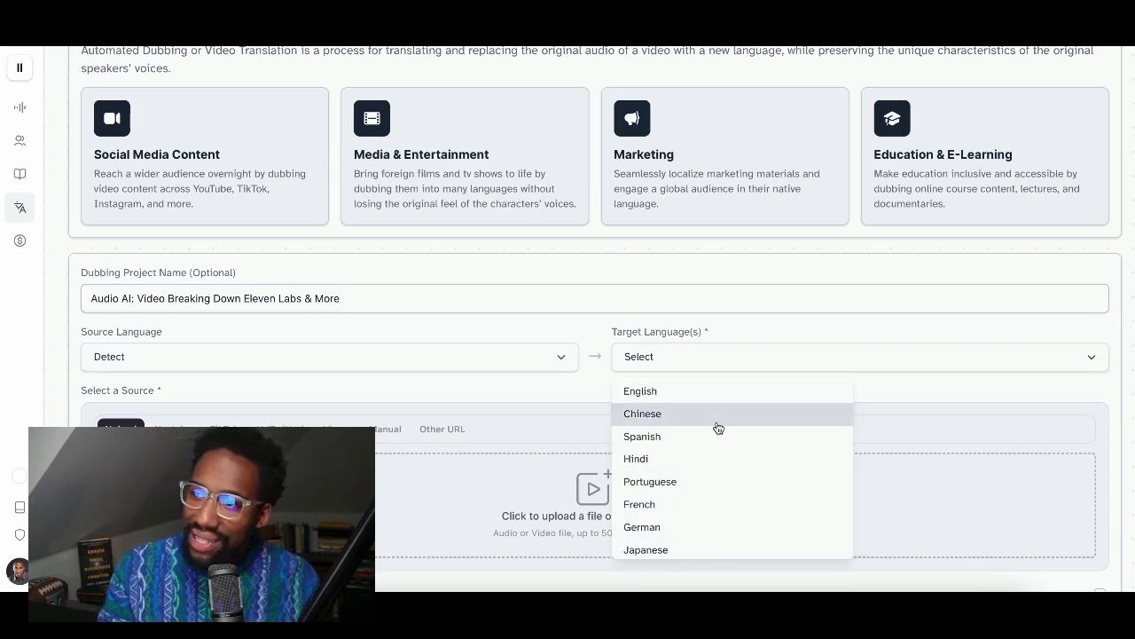
scroll(718, 428, down, 15)
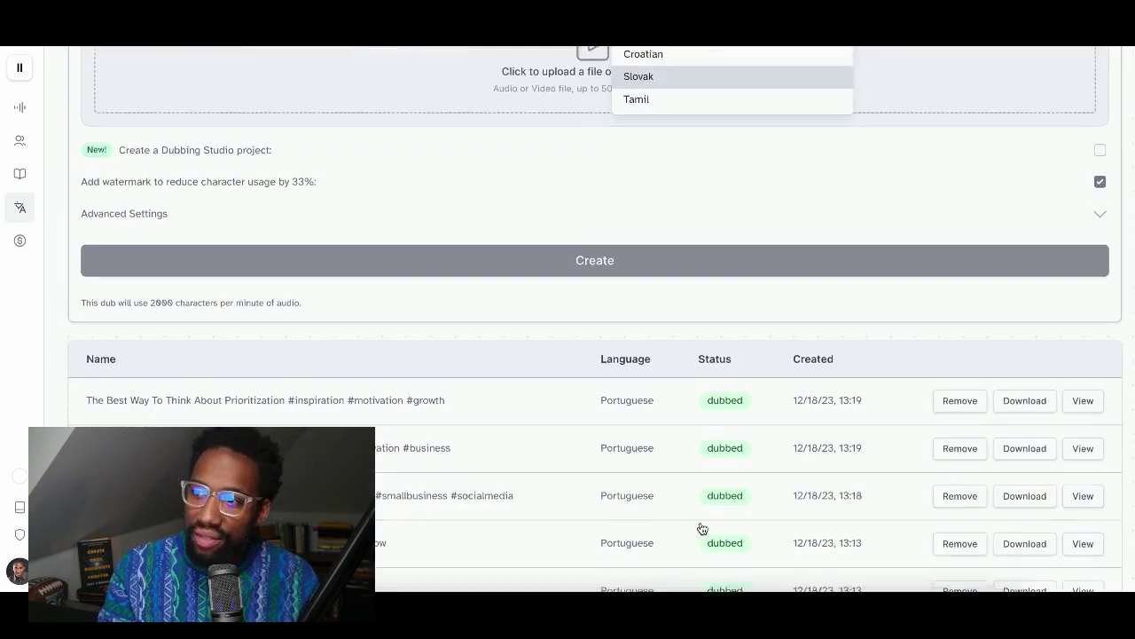
scroll(738, 346, up, 5)
scroll(731, 366, up, 1)
scroll(729, 367, up, 3)
scroll(730, 470, down, 3)
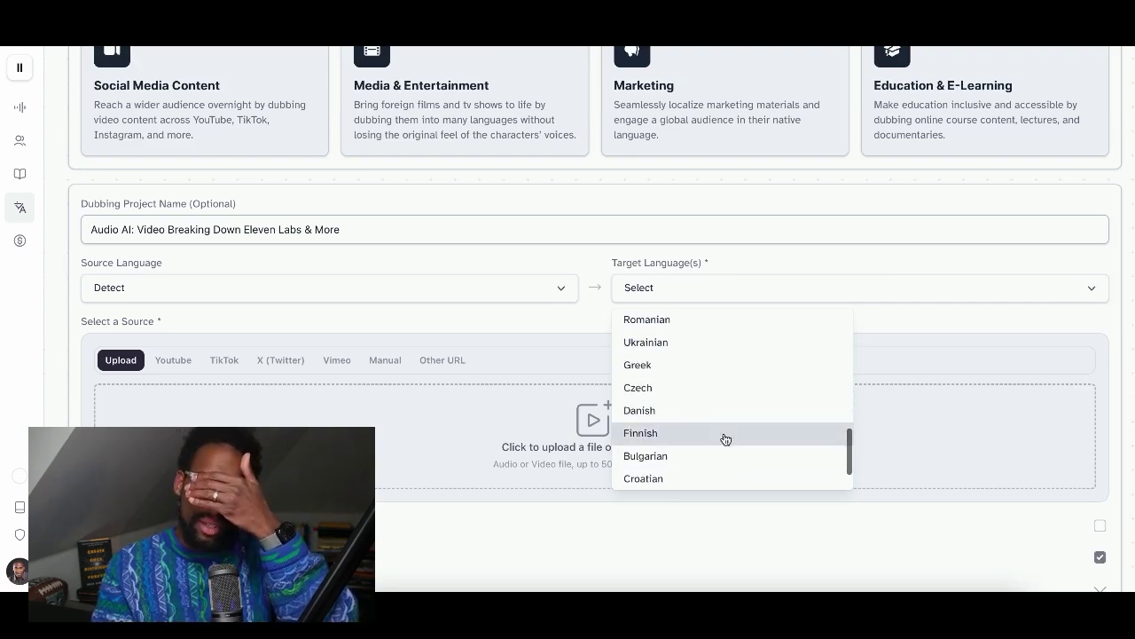
click(725, 438)
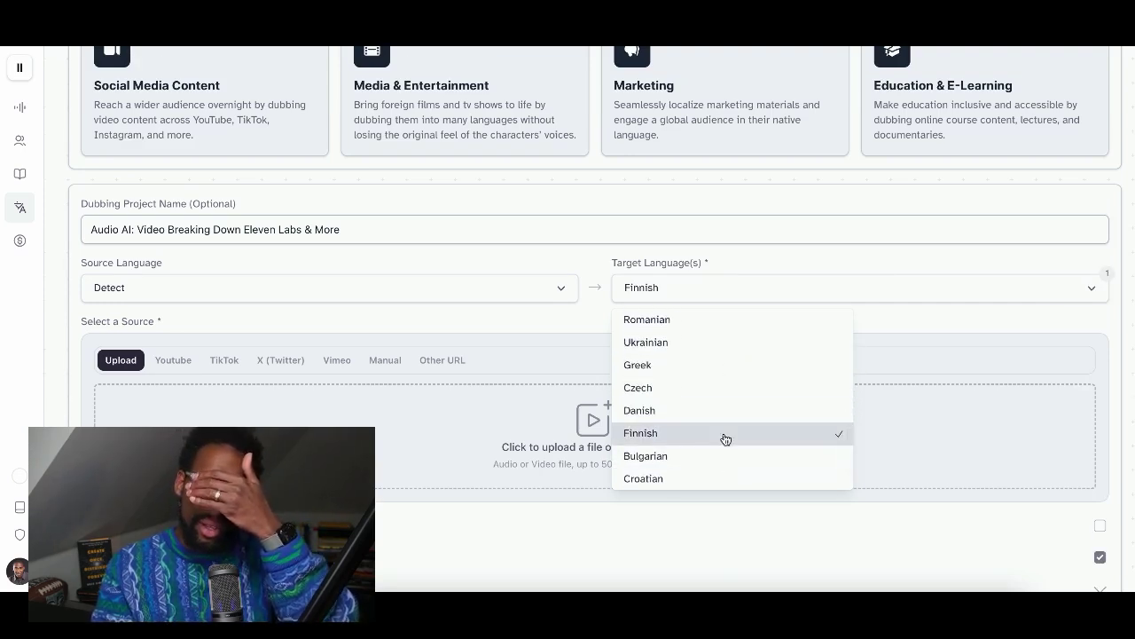
click(892, 342)
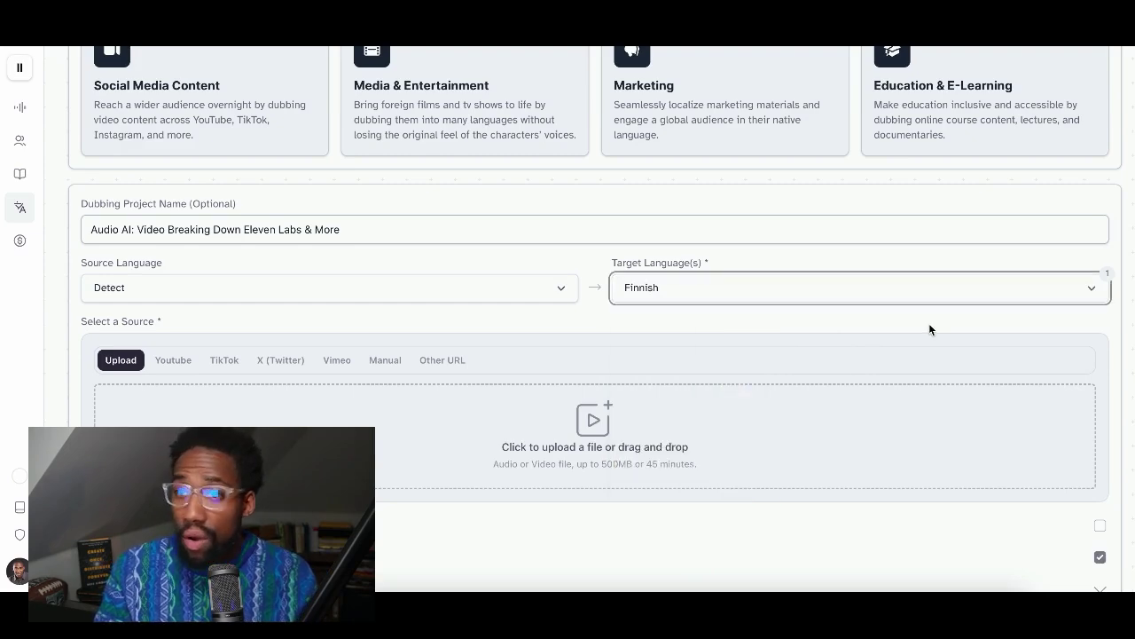
Upload 'AI audio will change EVERYTHING for podcasters..mp4' (15.3 MB) from Documents as the dub source
click(676, 447)
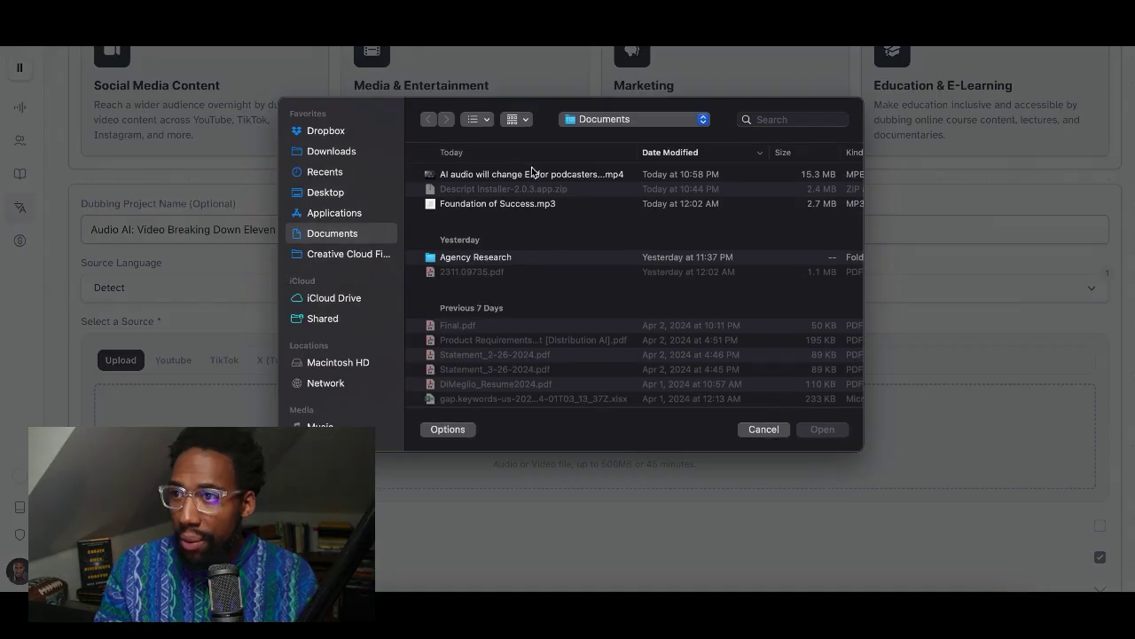
click(533, 174)
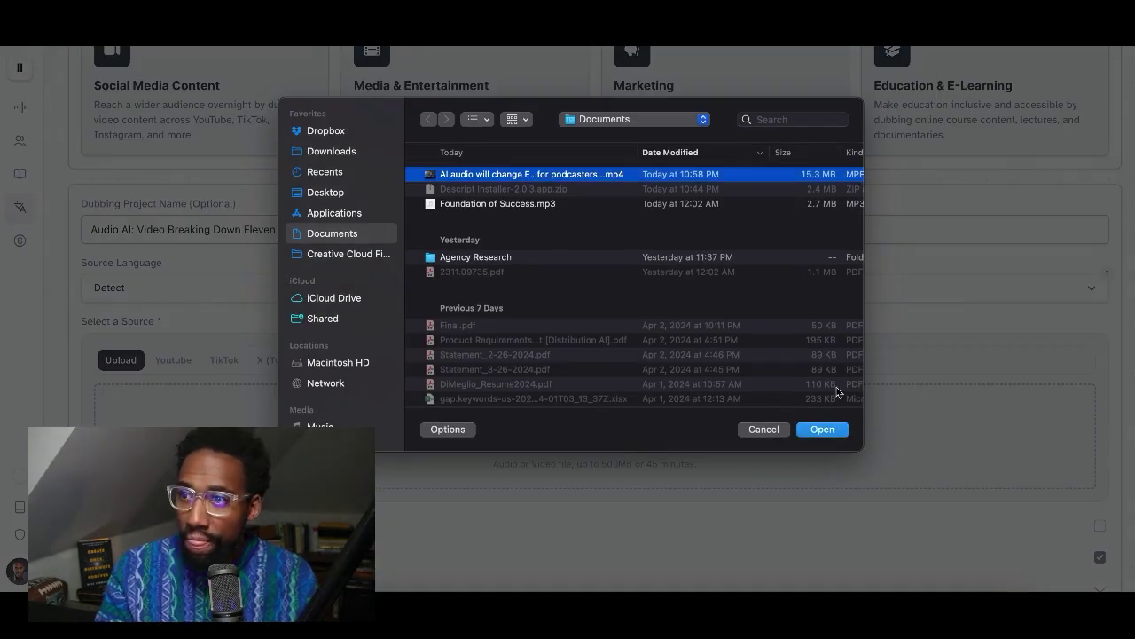
click(827, 430)
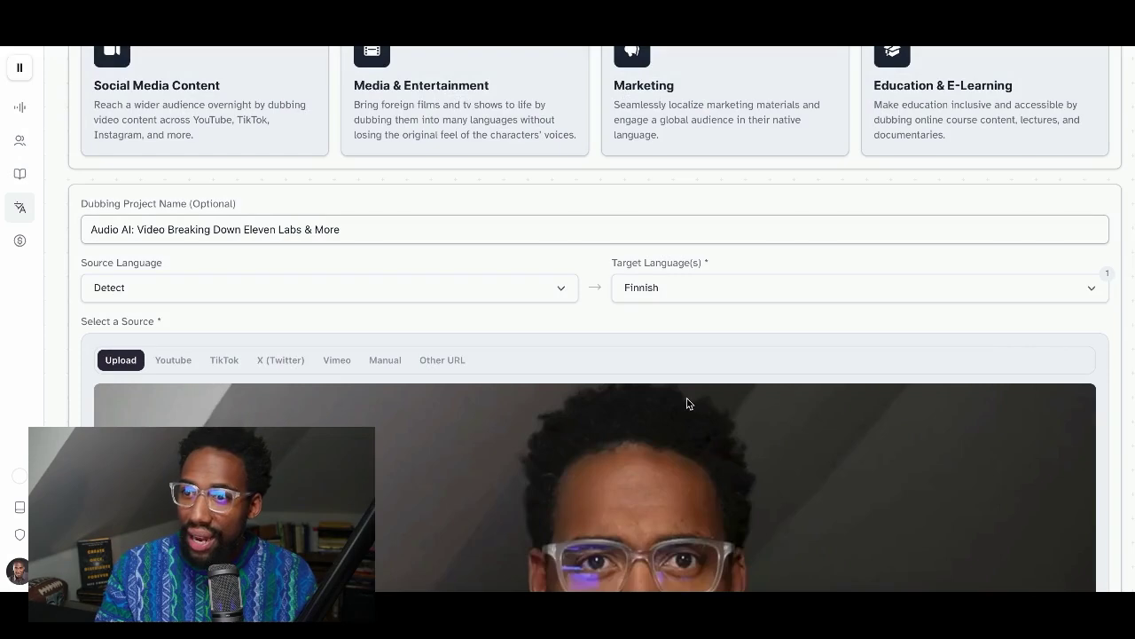
scroll(687, 404, down, 5)
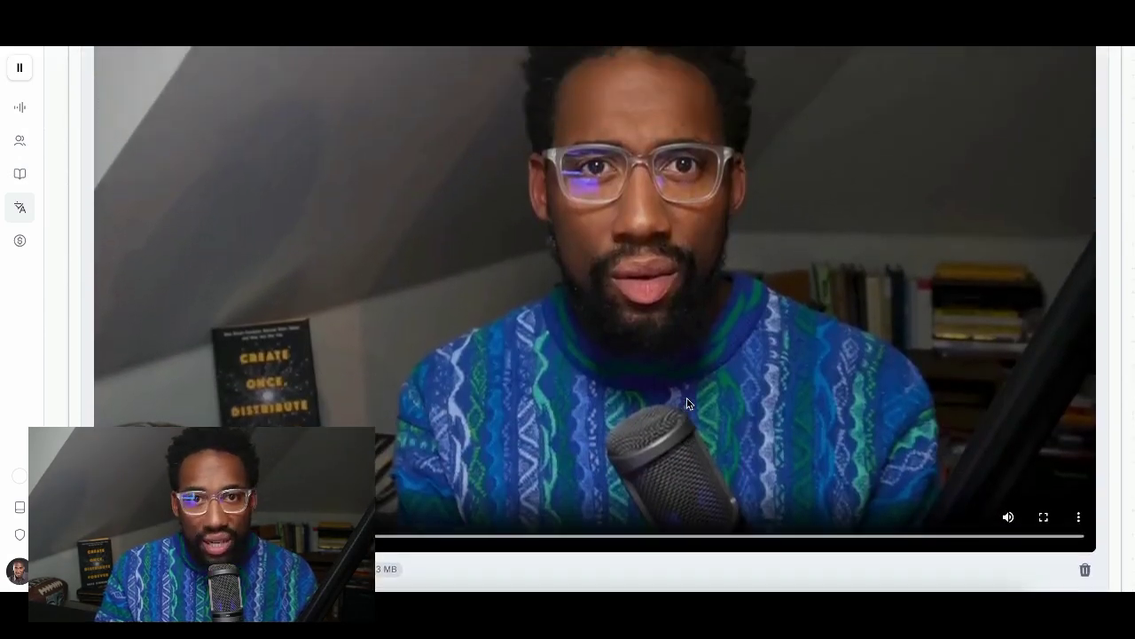
scroll(686, 404, down, 3)
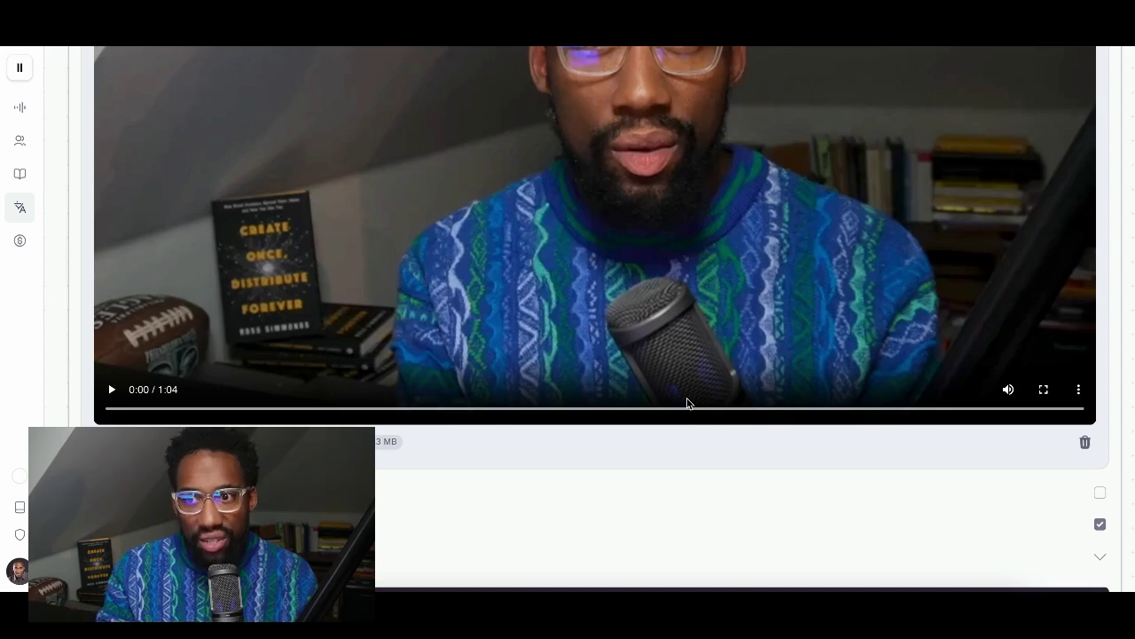
scroll(686, 404, up, 4)
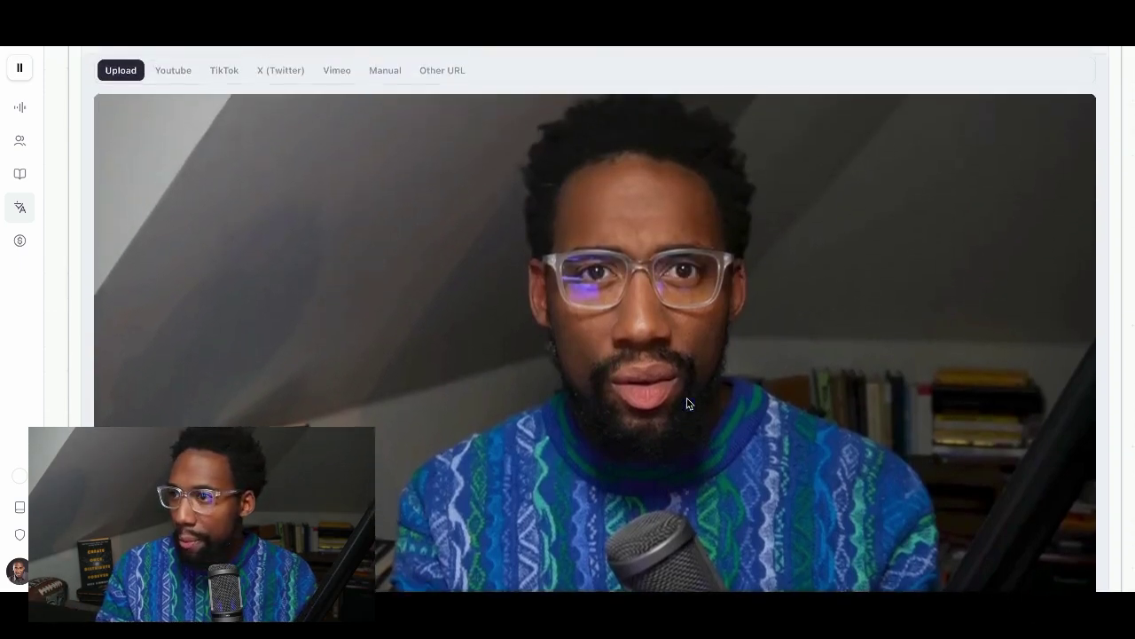
scroll(687, 404, down, 6)
Create the Finnish dub of the Audio AI video
scroll(686, 403, down, 2)
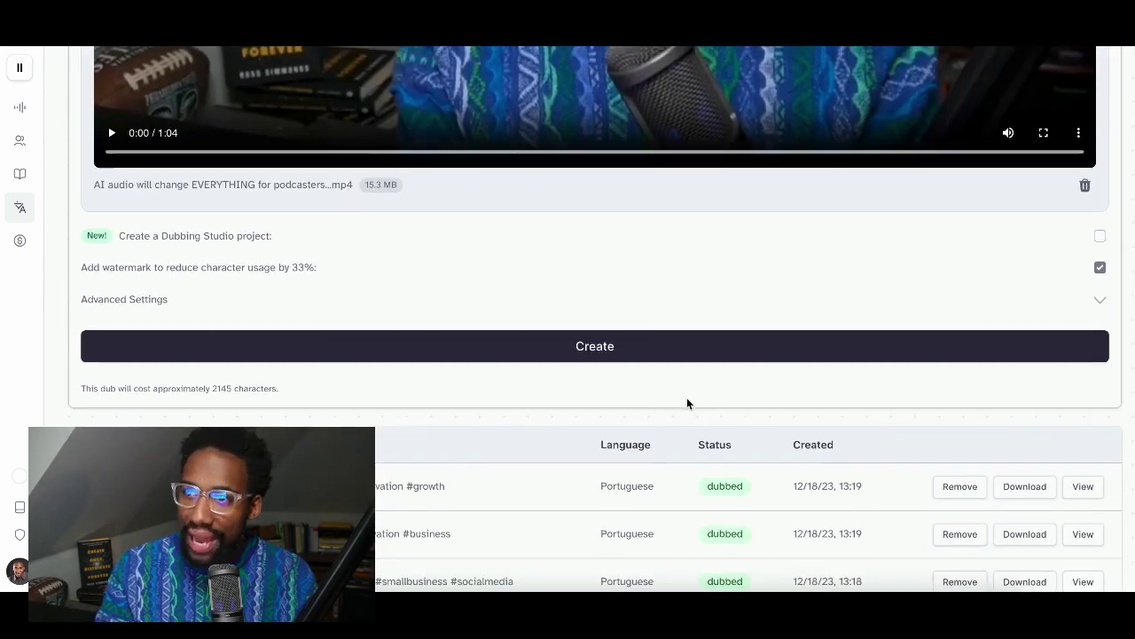
click(470, 341)
scroll(516, 432, up, 1)
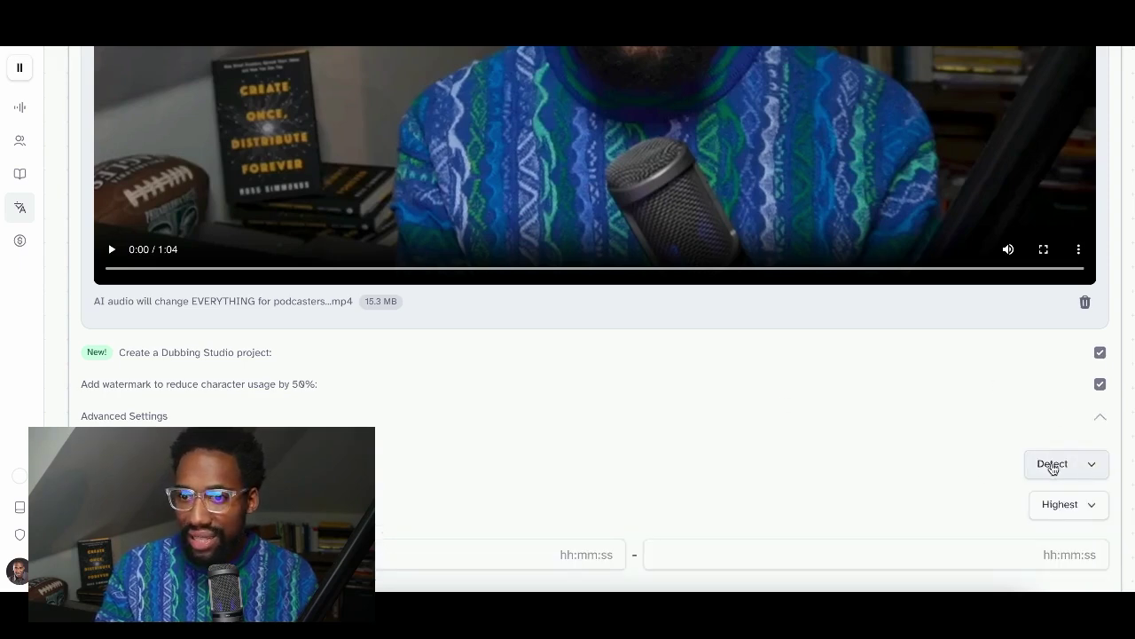
scroll(1053, 467, down, 2)
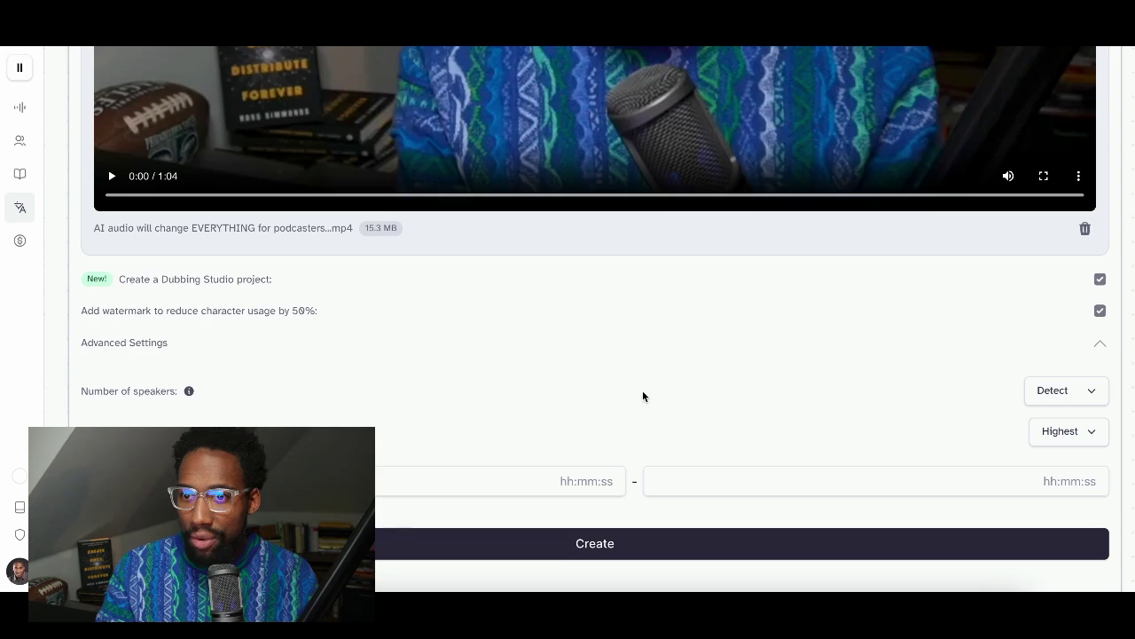
scroll(1060, 458, down, 1)
click(627, 495)
Check the Finnish row shows Processing, then scroll back up to the dubbing form
scroll(621, 399, down, 6)
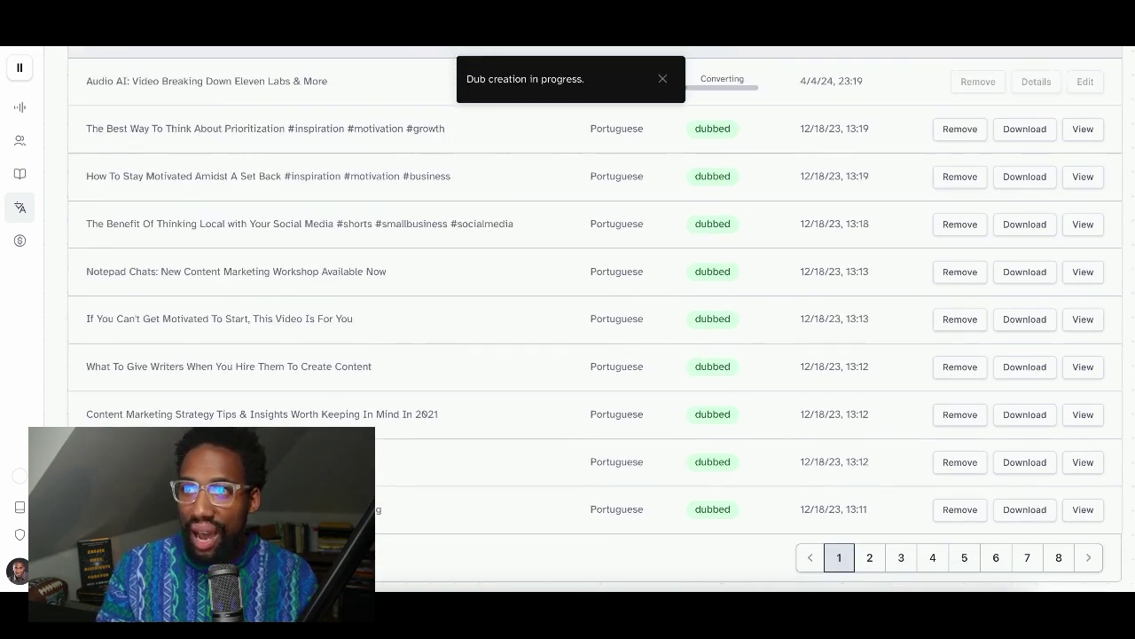
scroll(304, 261, down, 1)
scroll(304, 260, up, 3)
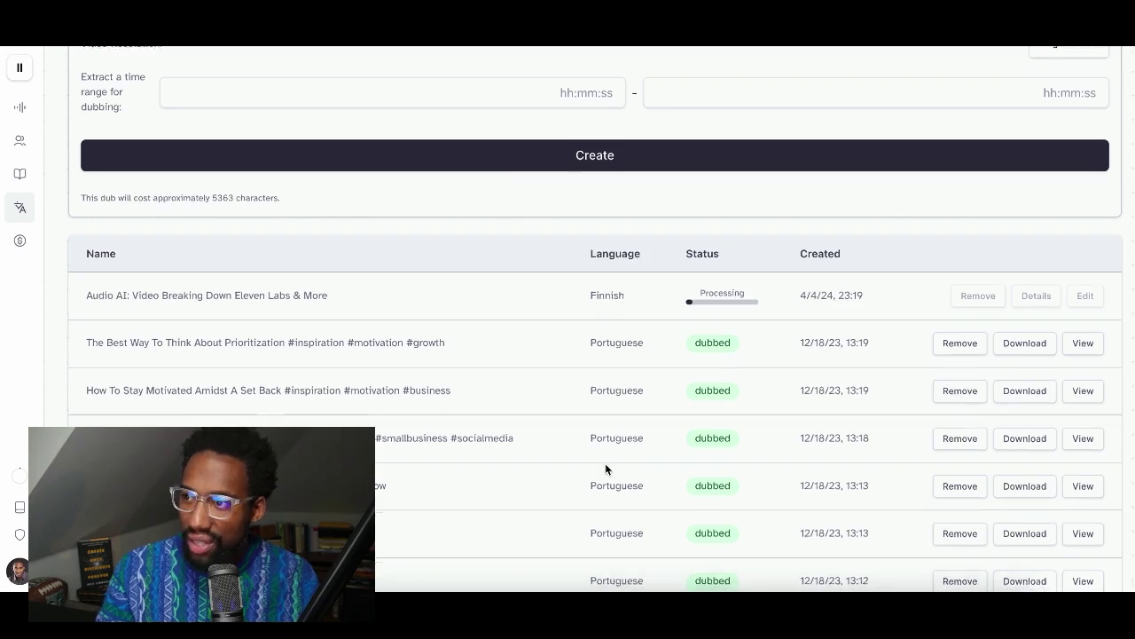
scroll(605, 465, up, 1)
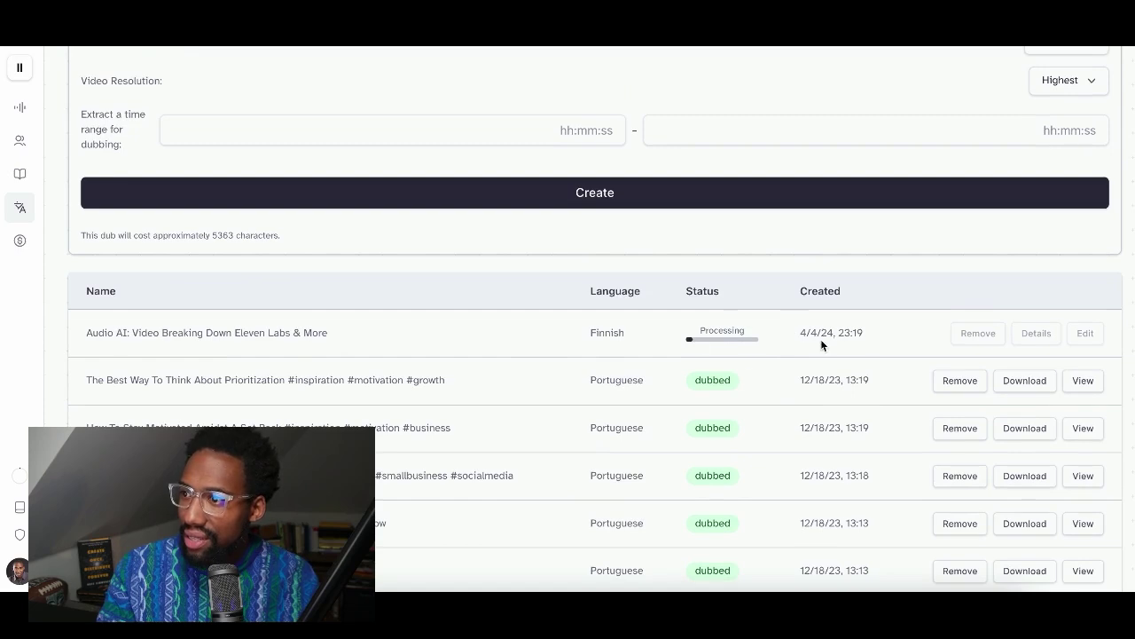
scroll(646, 346, up, 4)
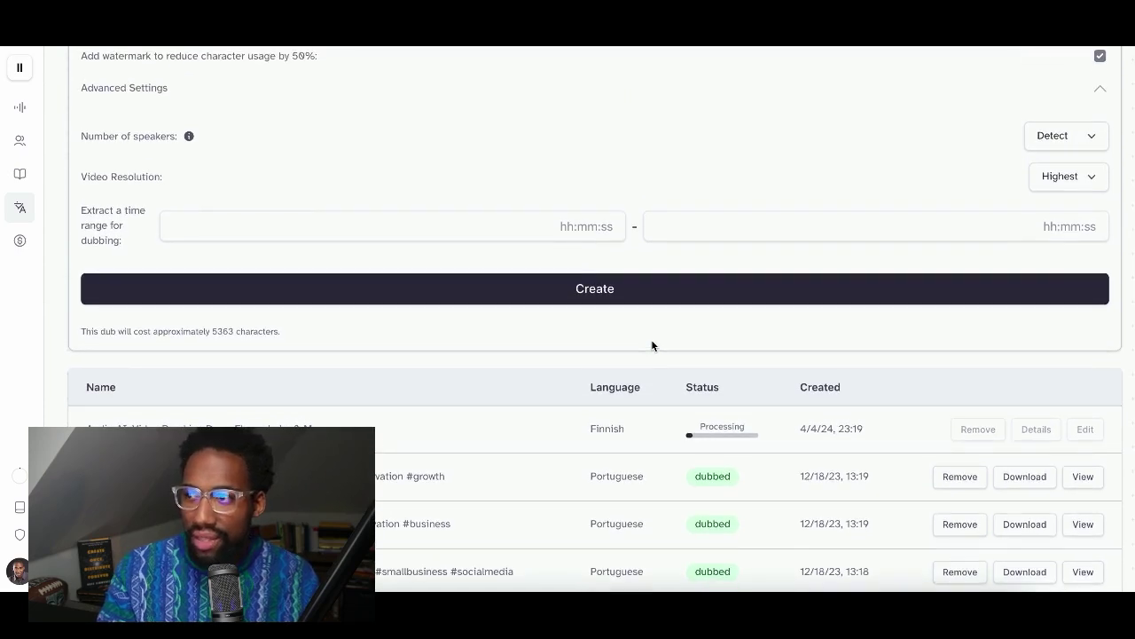
Add French, Chinese, Spanish and Hindi as target languages
scroll(651, 344, up, 10)
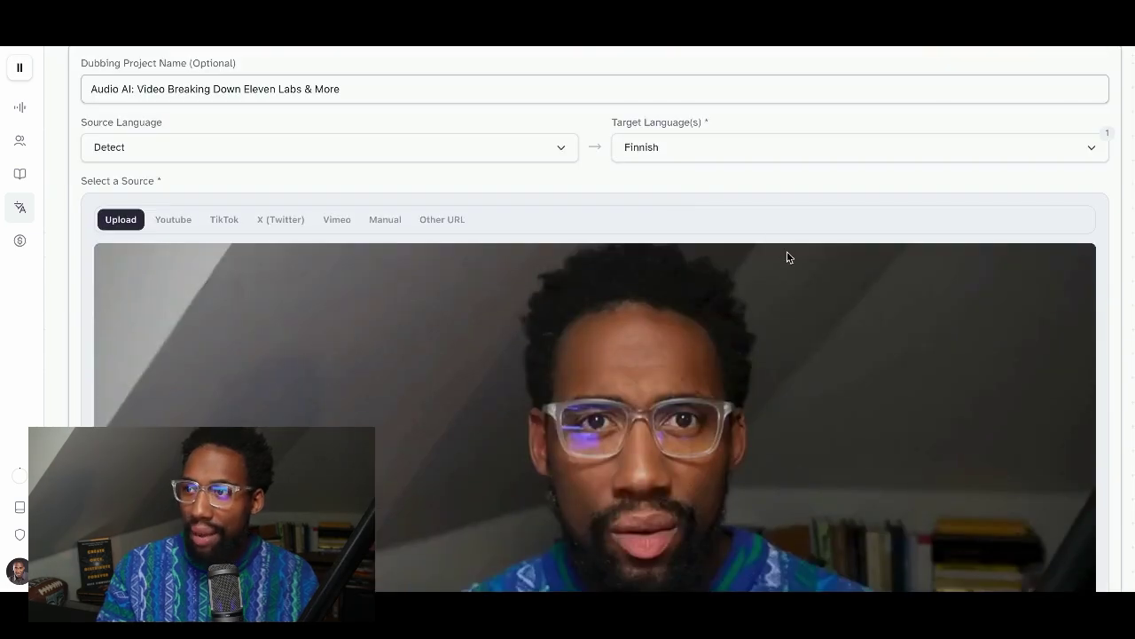
click(740, 152)
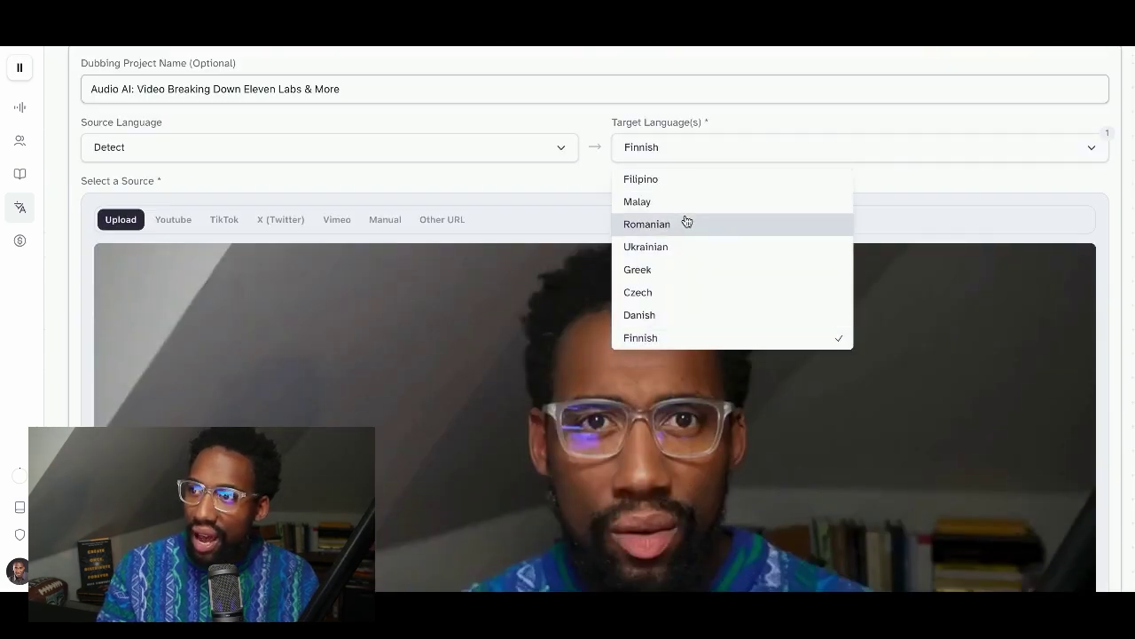
scroll(671, 266, up, 3)
scroll(667, 202, up, 5)
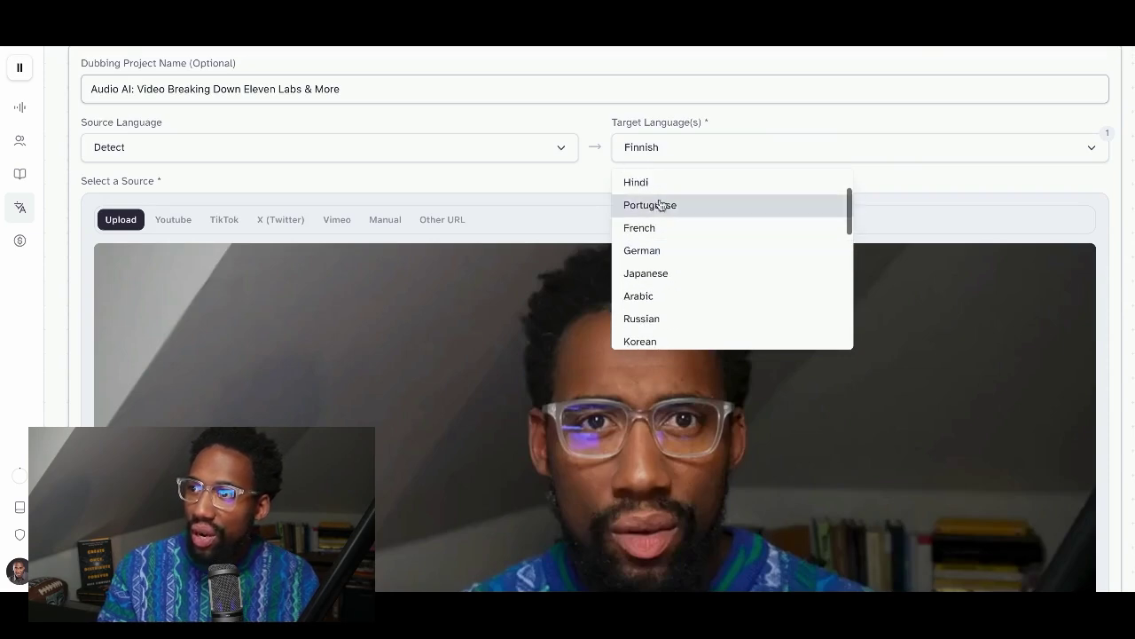
click(650, 234)
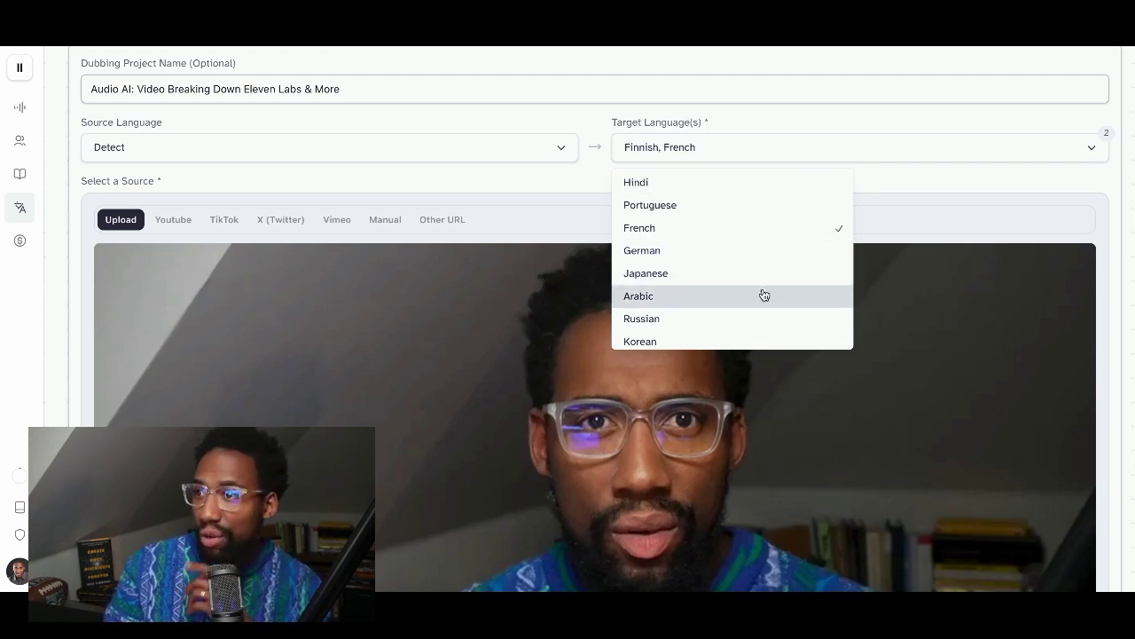
scroll(760, 302, down, 10)
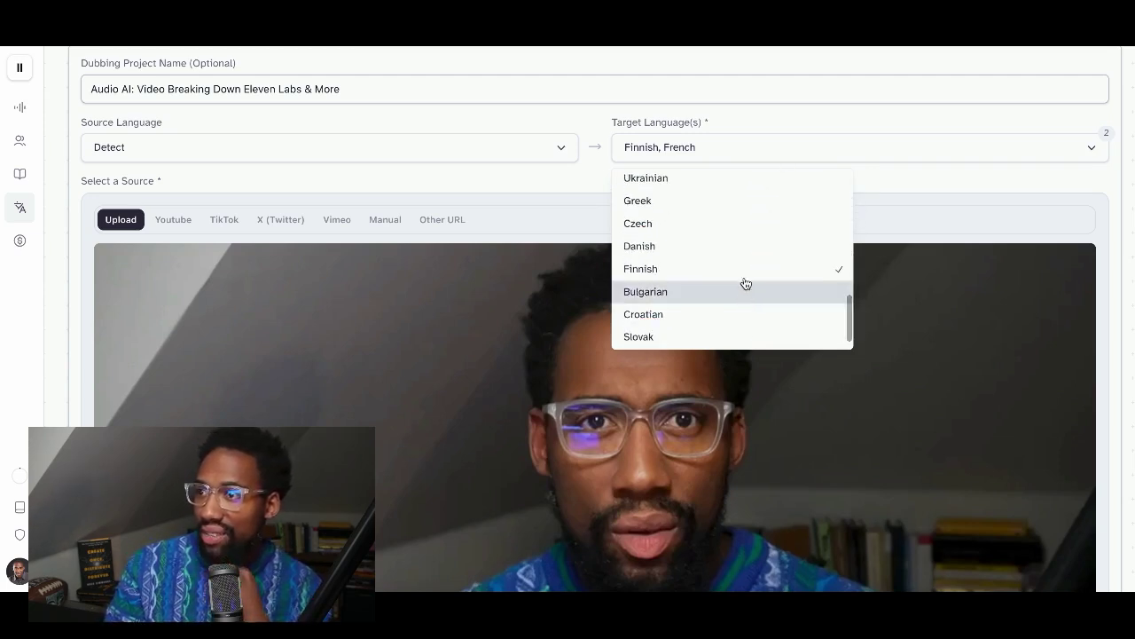
scroll(745, 275, up, 15)
click(709, 205)
click(694, 232)
click(691, 254)
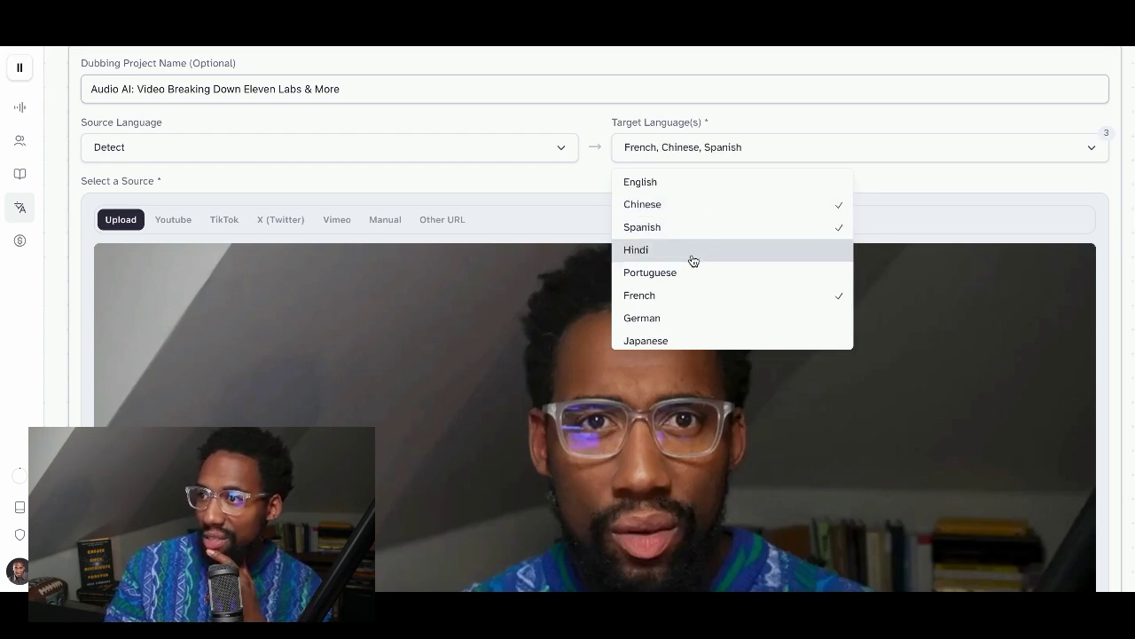
Add Japanese, Russian, Ukrainian and Romanian as target languages
scroll(696, 317, down, 2)
click(684, 242)
click(685, 288)
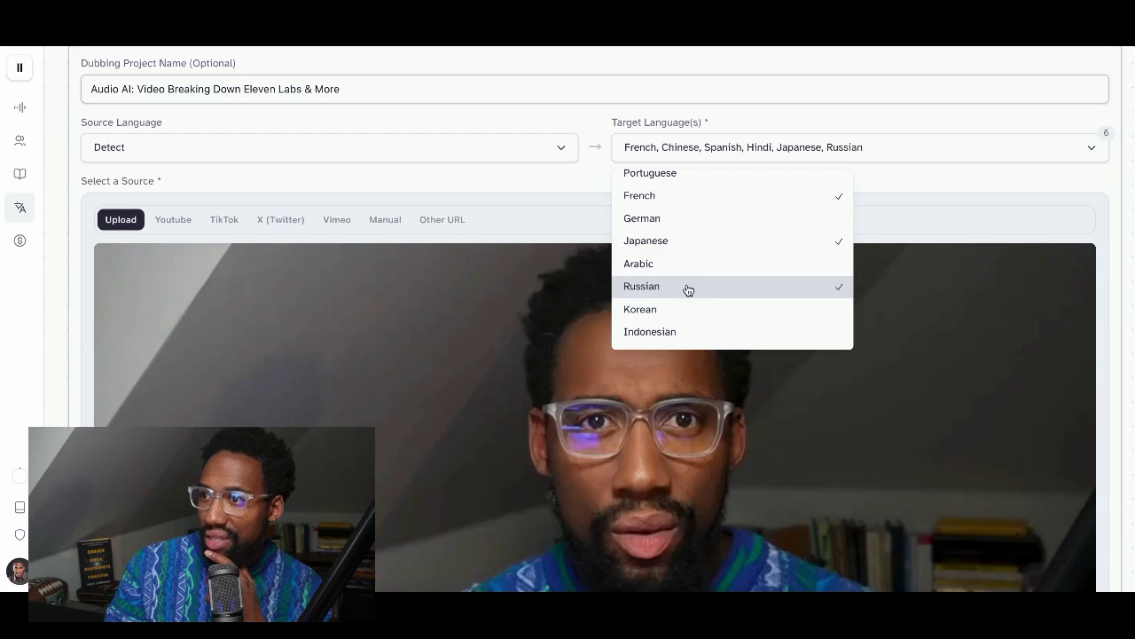
click(687, 288)
click(687, 288)
scroll(694, 311, down, 5)
click(692, 240)
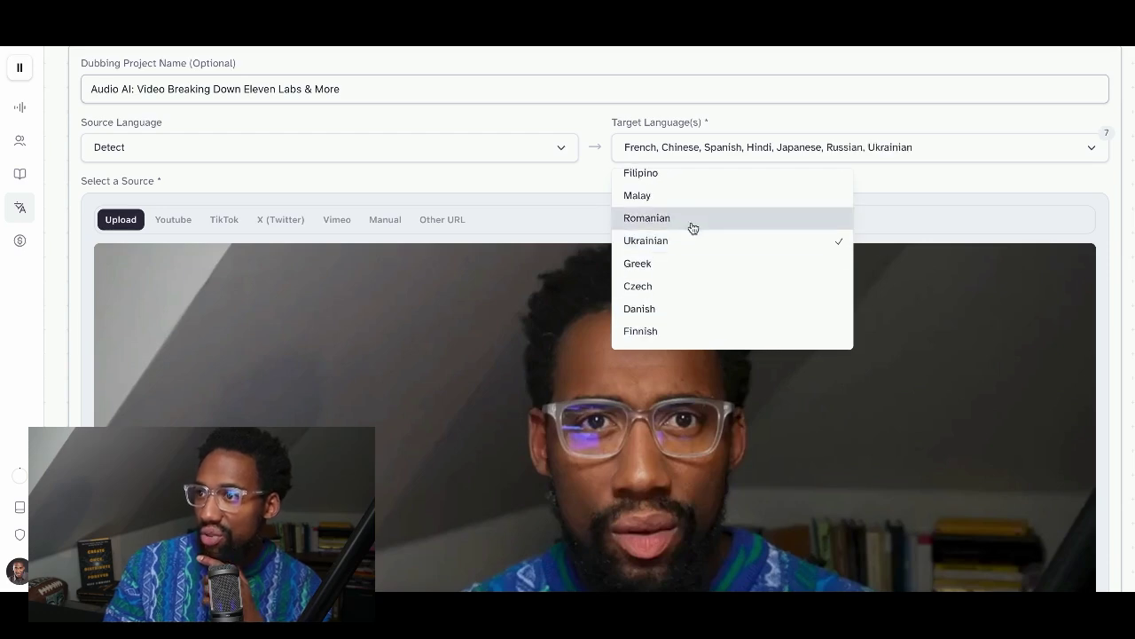
click(696, 219)
click(952, 190)
Turn off the Dubbing Studio project option and create the eight dubs
scroll(950, 190, down, 10)
click(1100, 213)
click(747, 485)
scroll(748, 488, down, 5)
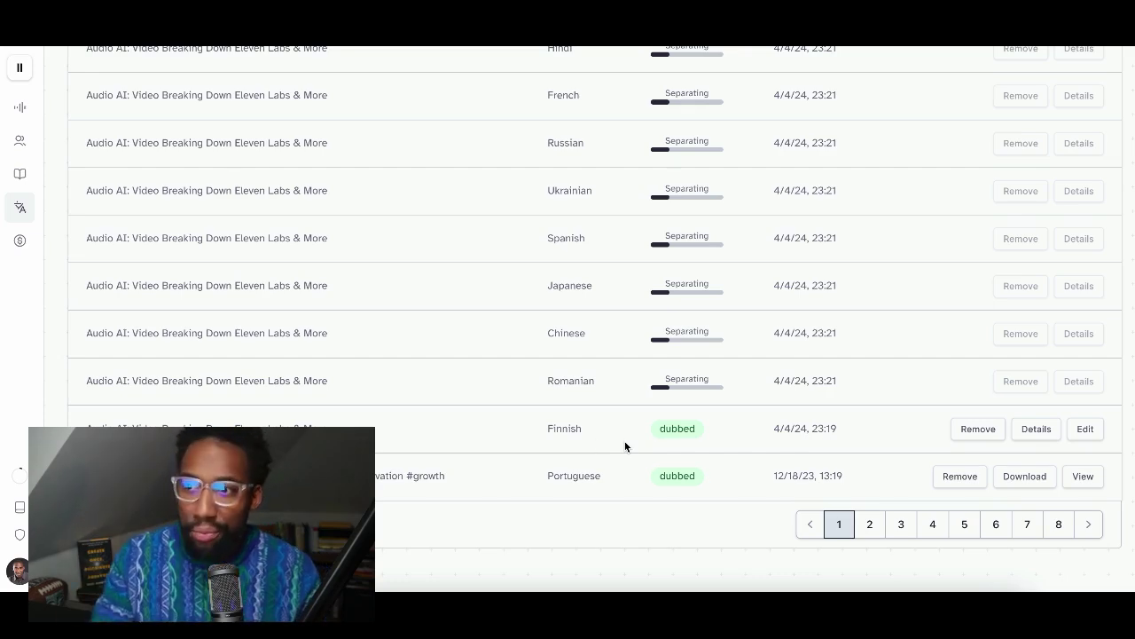
Scroll the dubs table to watch the eight new dubs advance from separating to translating
scroll(572, 409, up, 2)
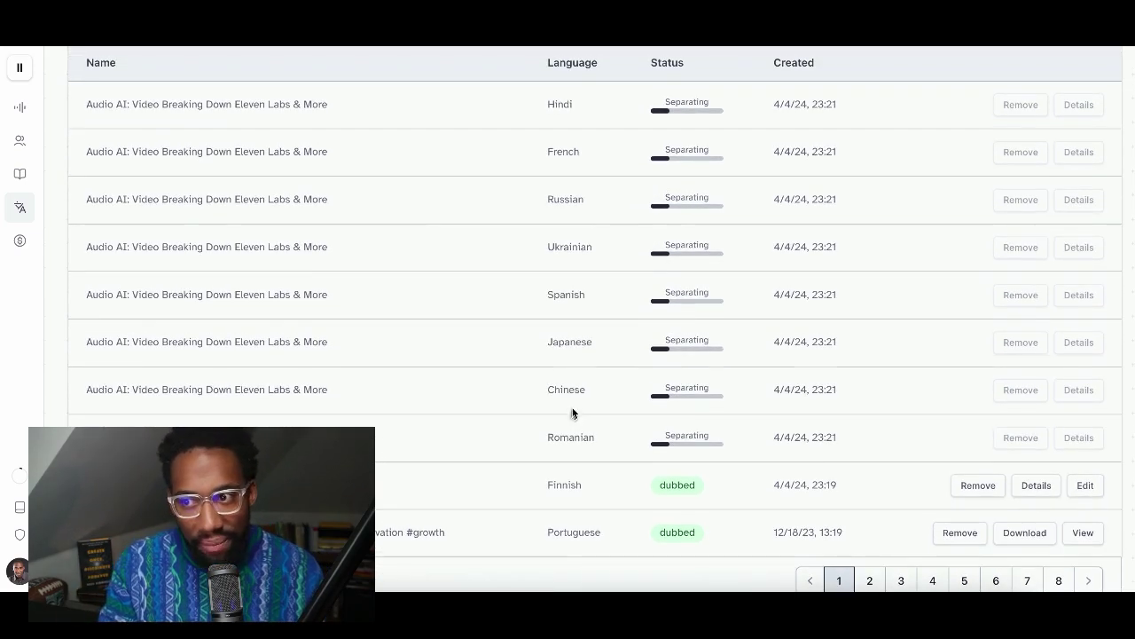
scroll(572, 406, up, 4)
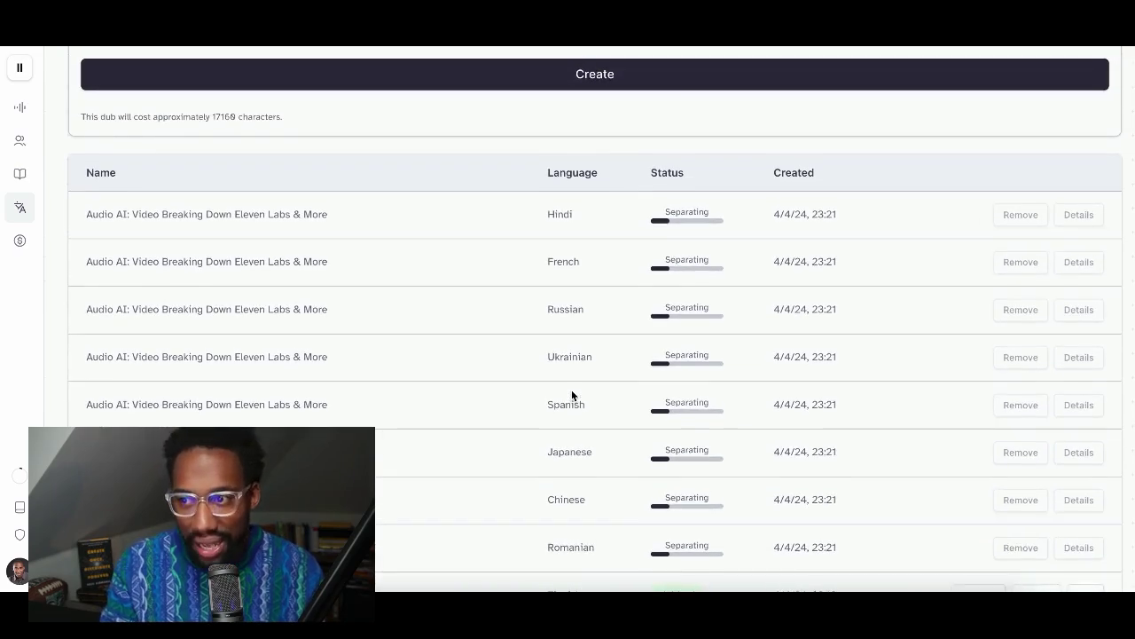
scroll(572, 392, up, 5)
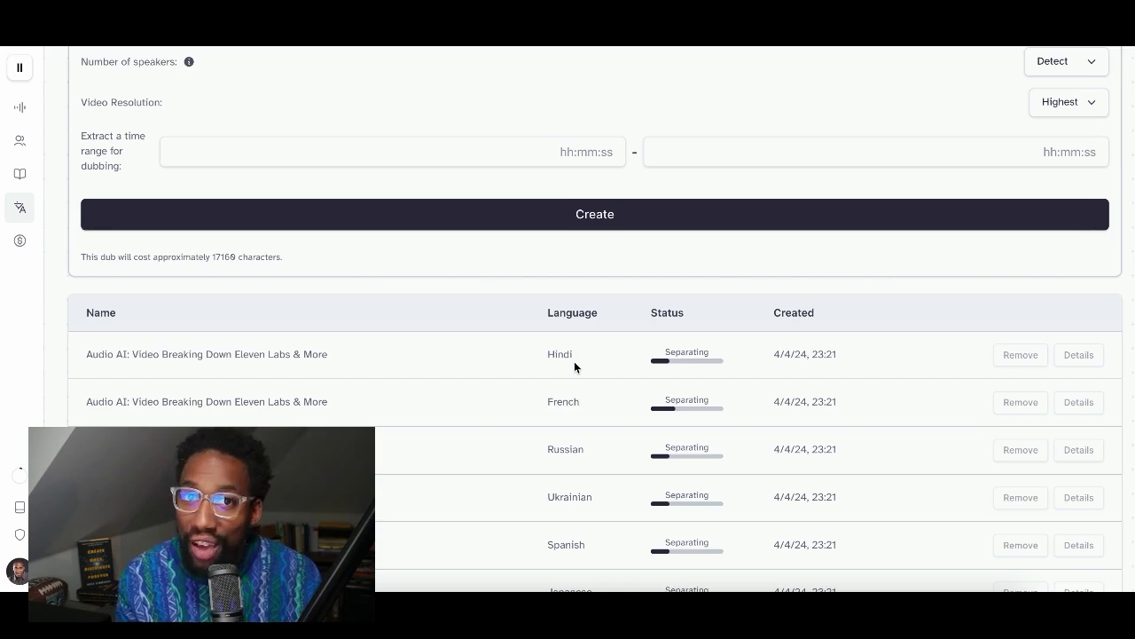
scroll(574, 361, down, 5)
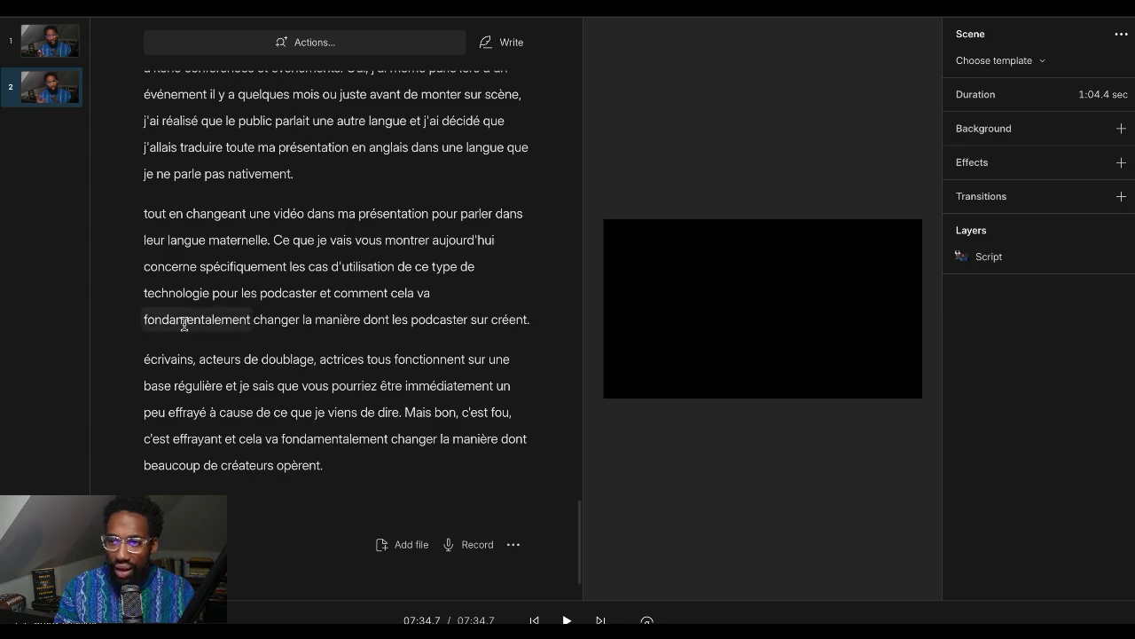
Place the playhead just before 'salut dans le monde' at the start of the French transcript
scroll(182, 321, up, 5)
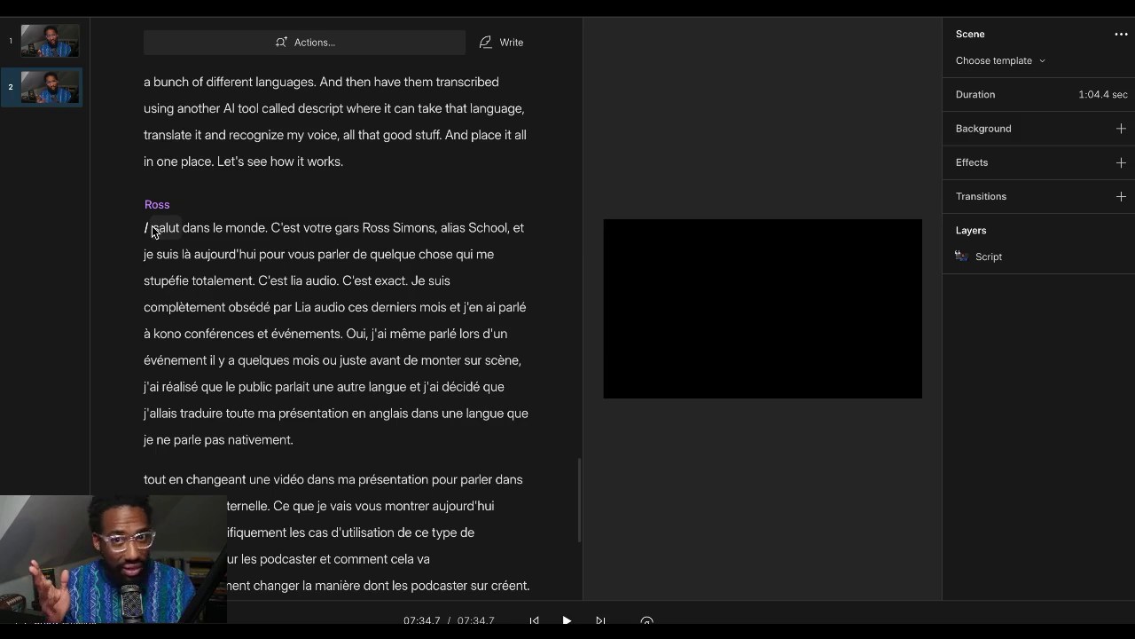
click(151, 229)
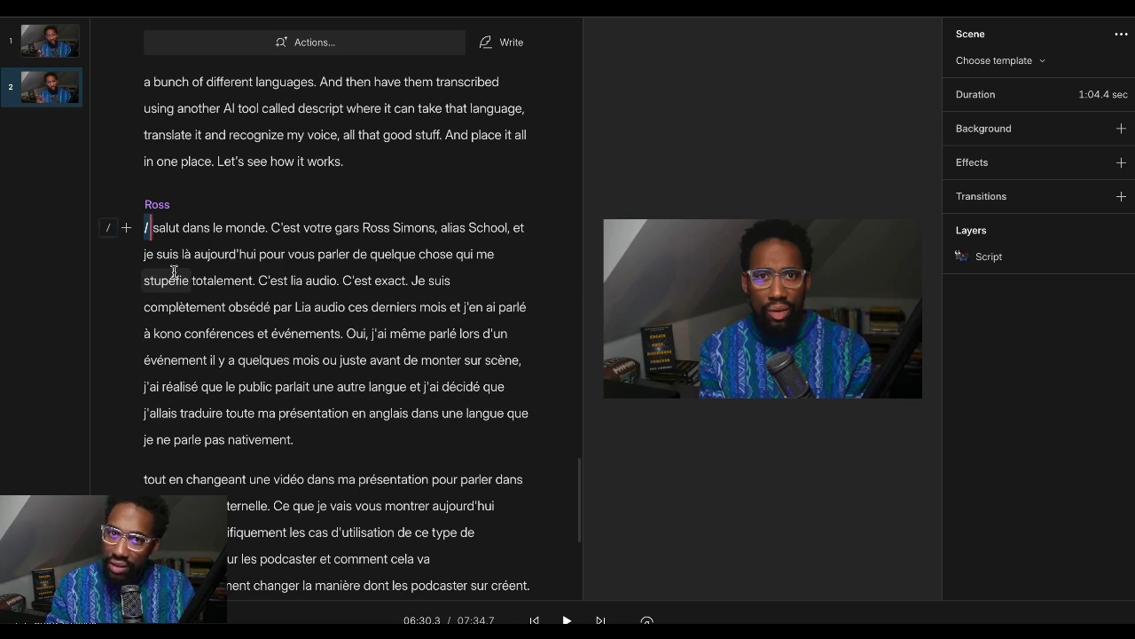
Play the French dub from its opening line, pausing once, and stop at 06:44.8
key(space)
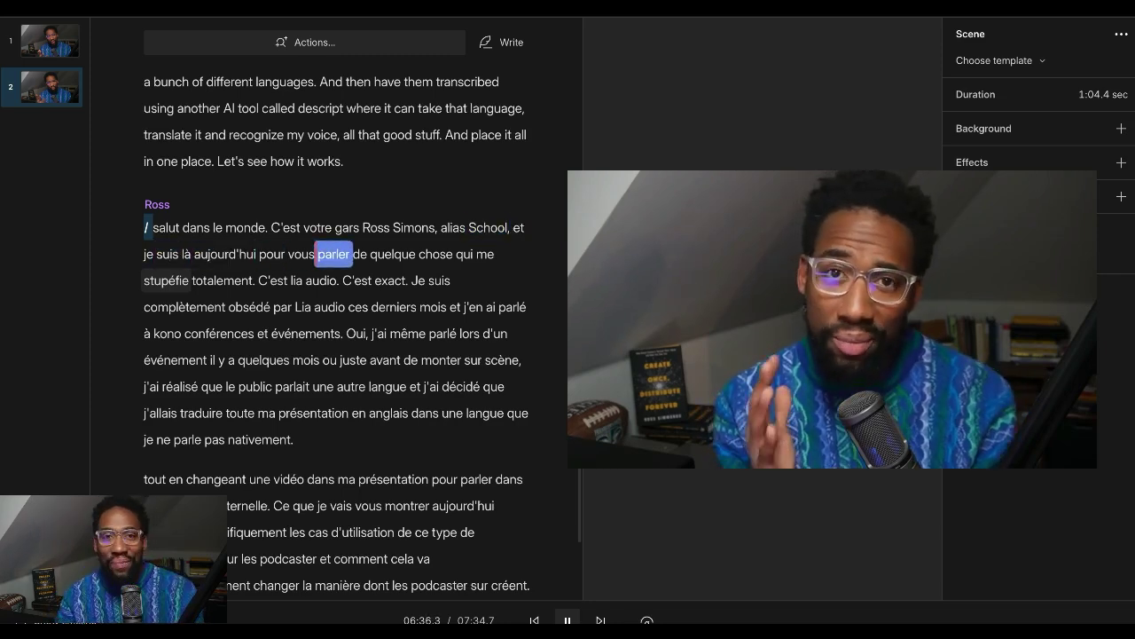
key(space)
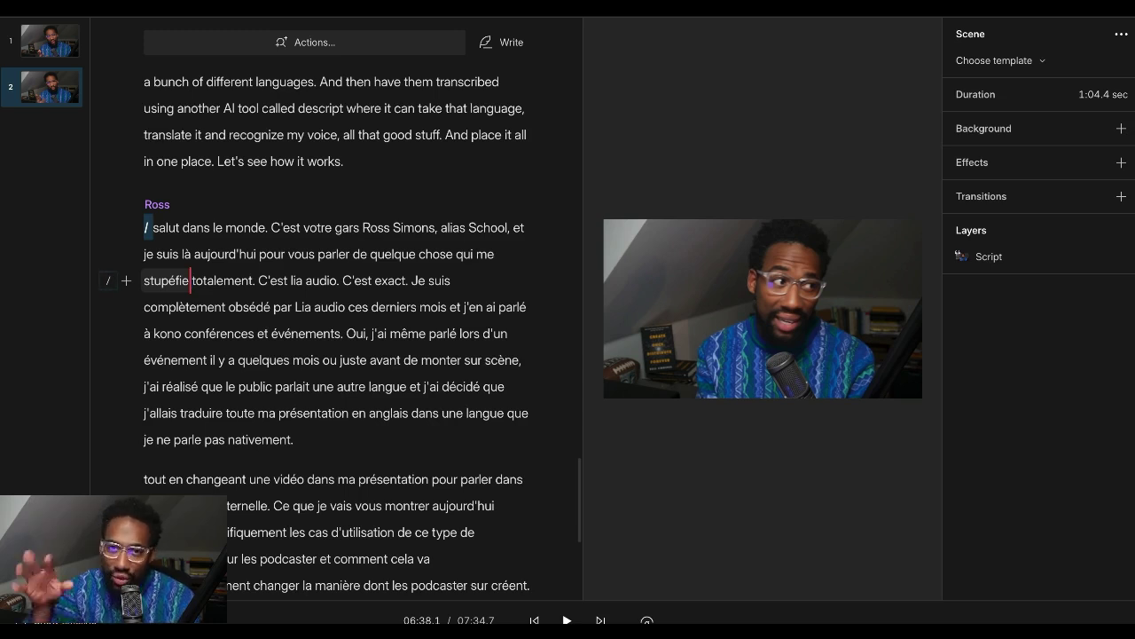
key(space)
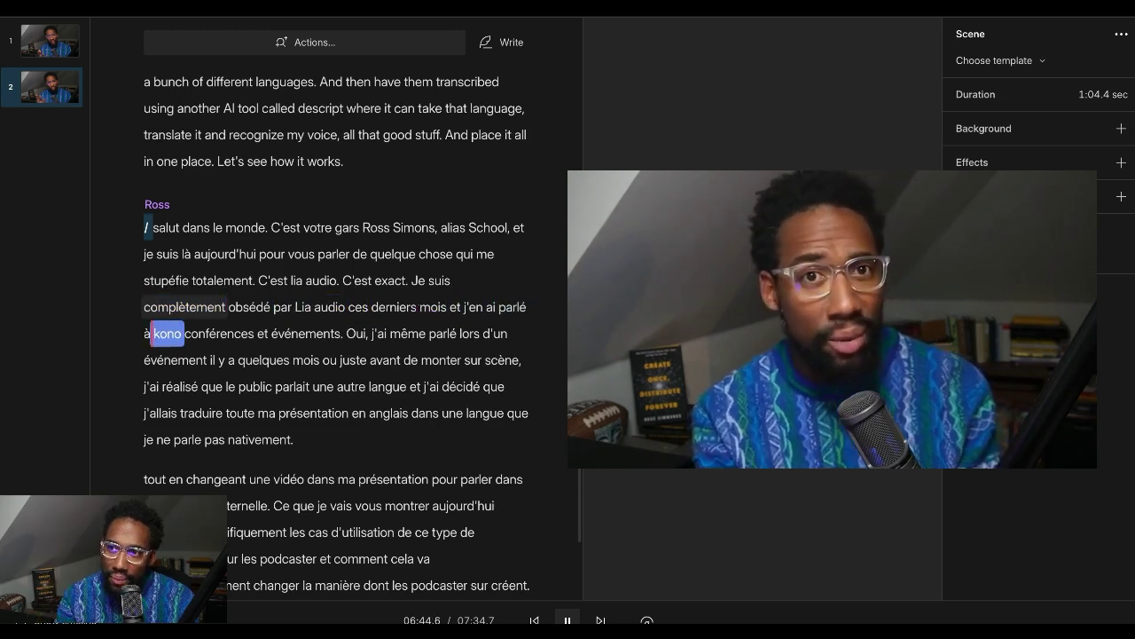
key(space)
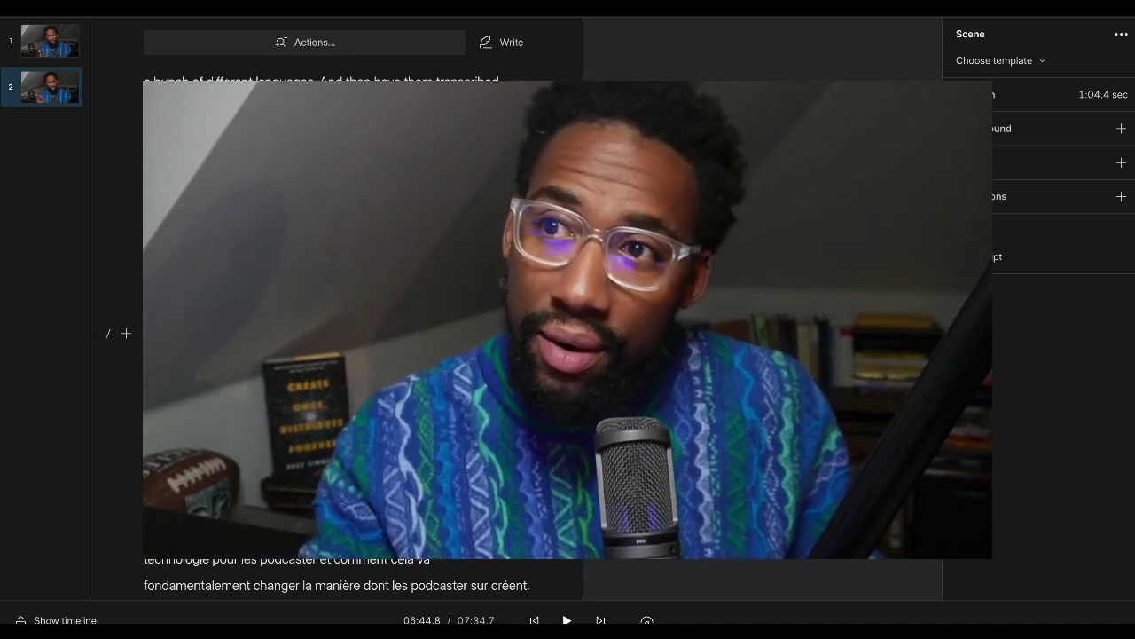
Play the opening French sentence again from 06:31.4 and stop at 06:33.0 after the speaker's name
scroll(355, 355, up, 5)
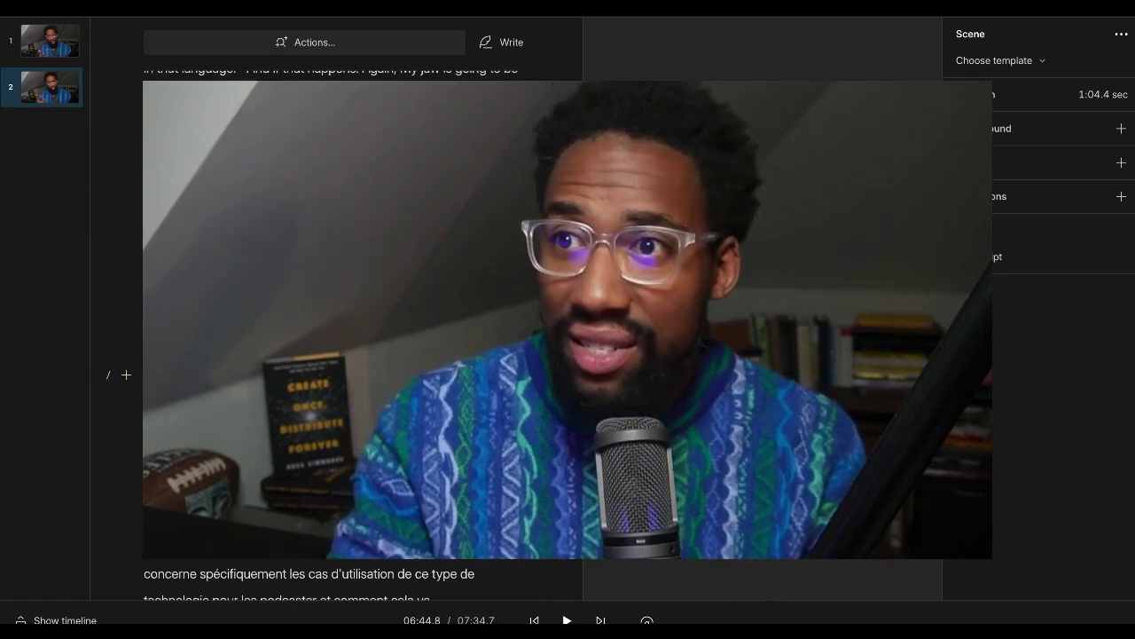
click(355, 269)
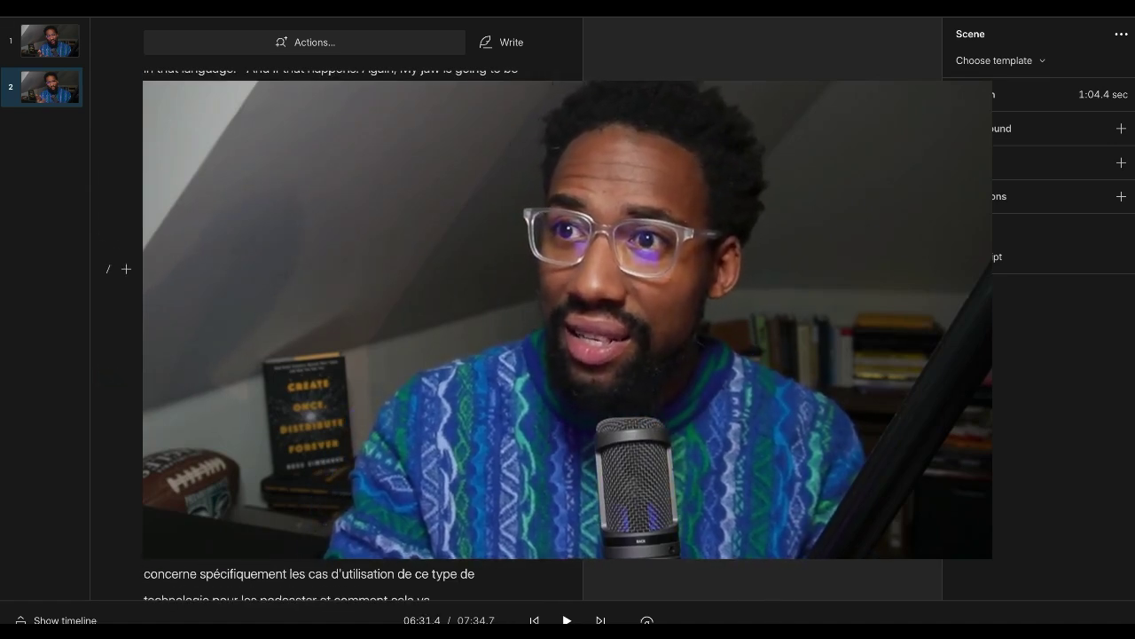
key(space)
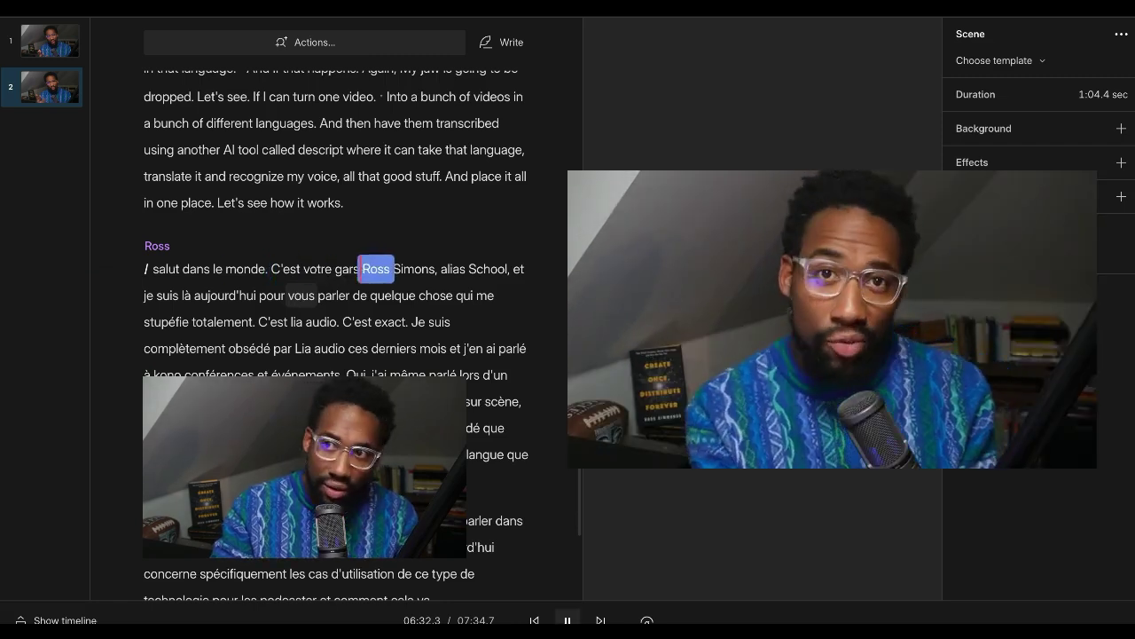
key(space)
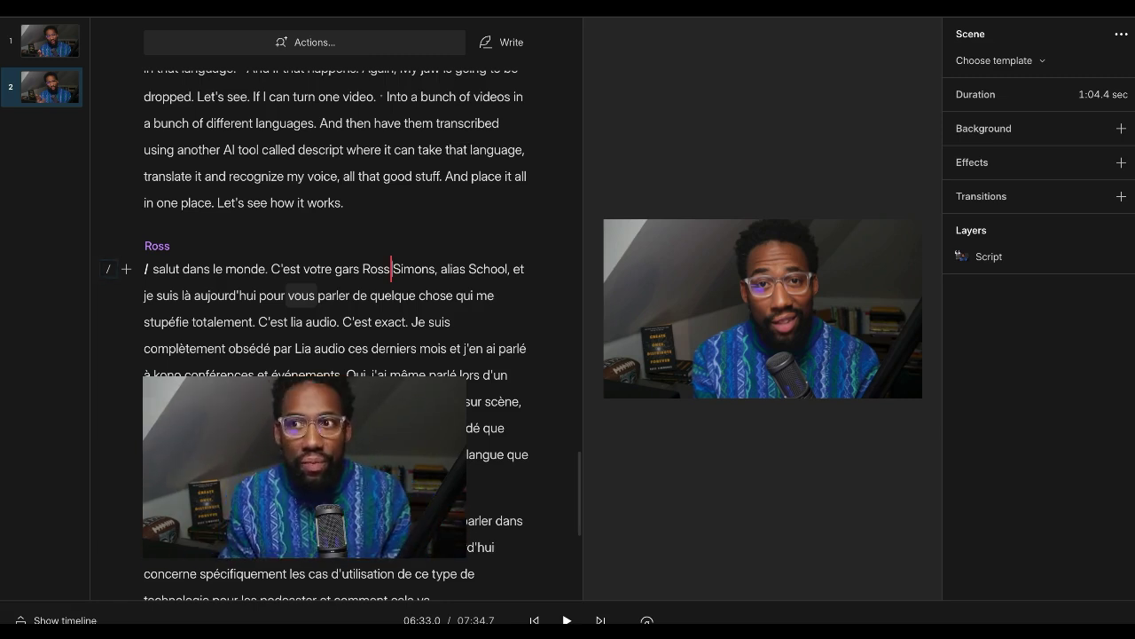
scroll(310, 342, down, 2)
scroll(310, 341, down, 3)
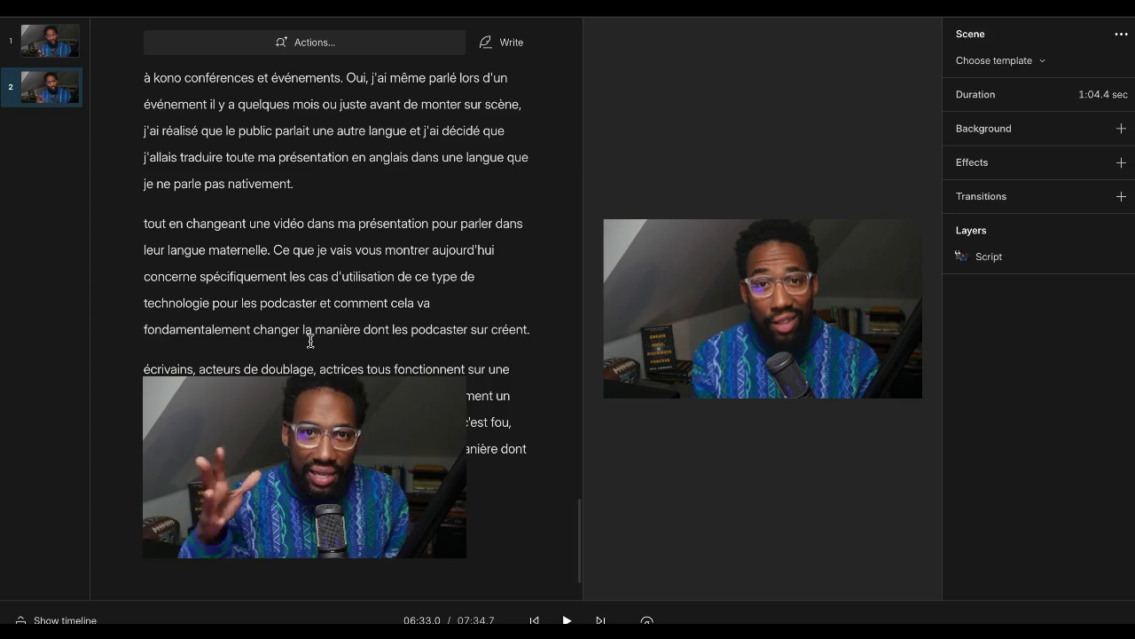